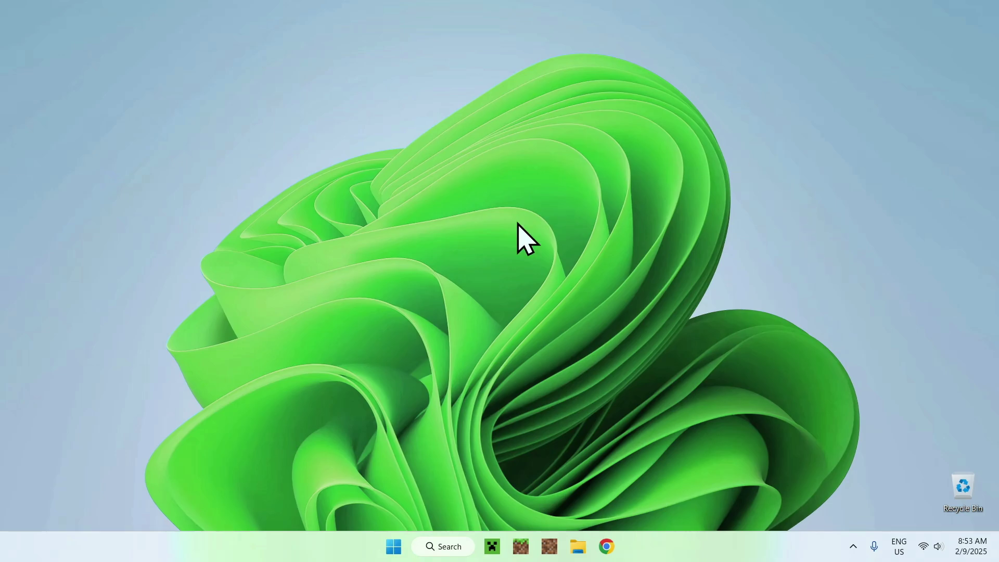
# Step: Search Google for Lunar Client in Chrome and open the official lunarclient.com website
pyautogui.click(606, 546)
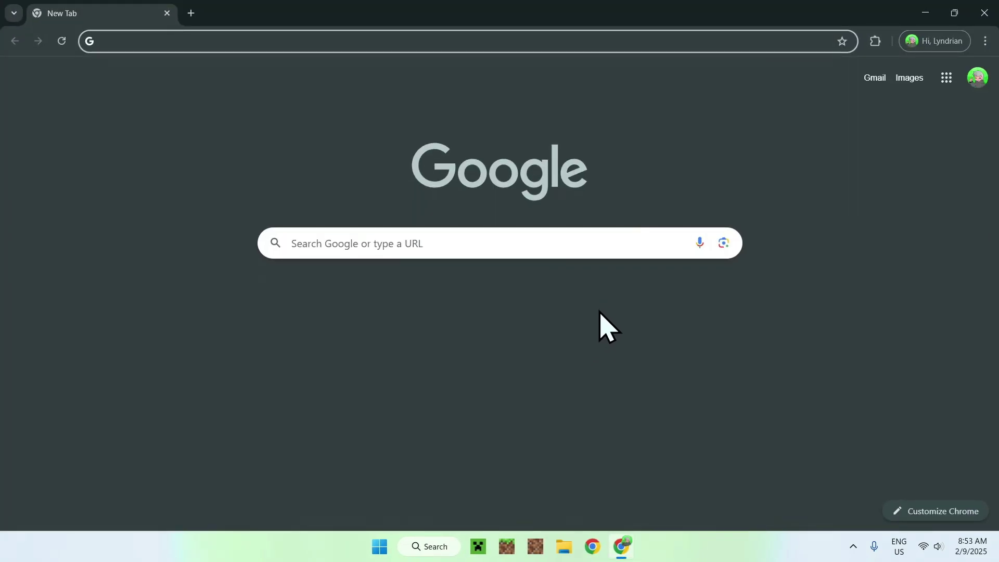
pyautogui.click(575, 242)
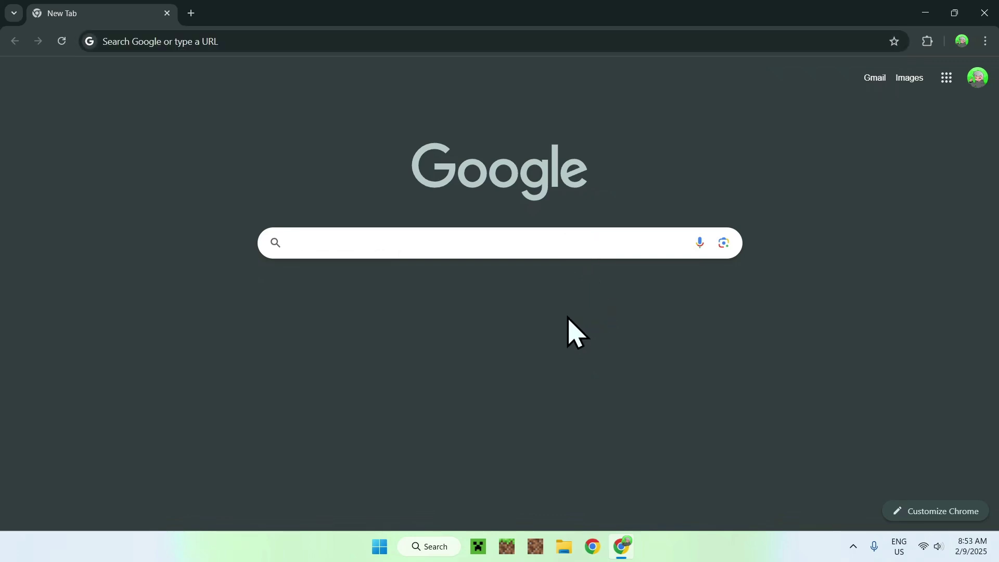
pyautogui.write('Lunar Client')
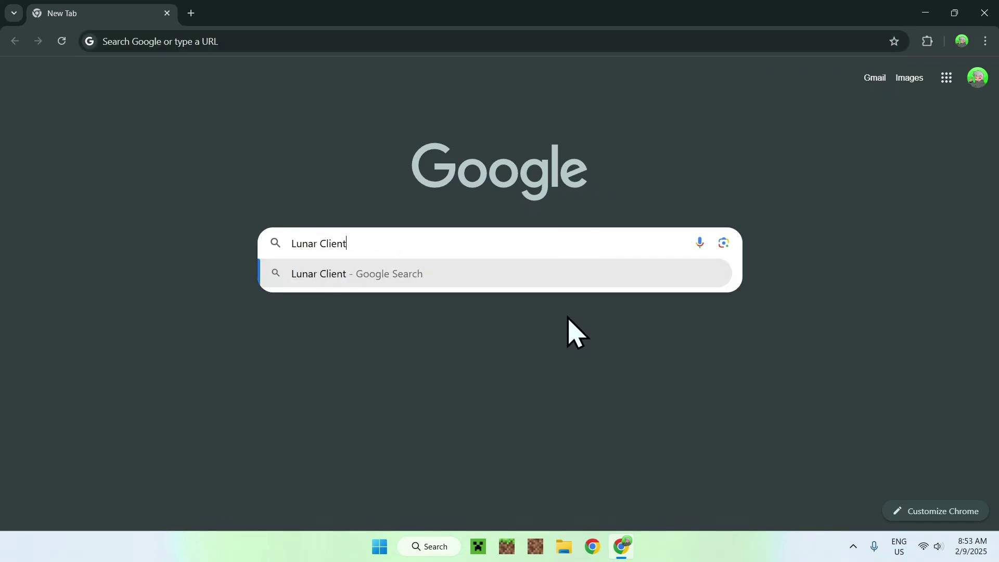
pyautogui.press('Return')
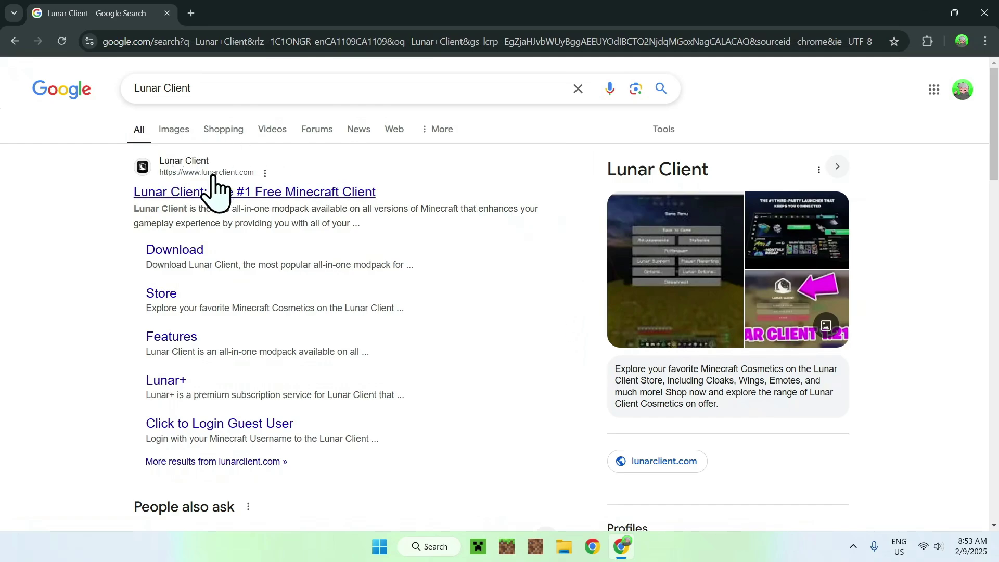
pyautogui.click(168, 194)
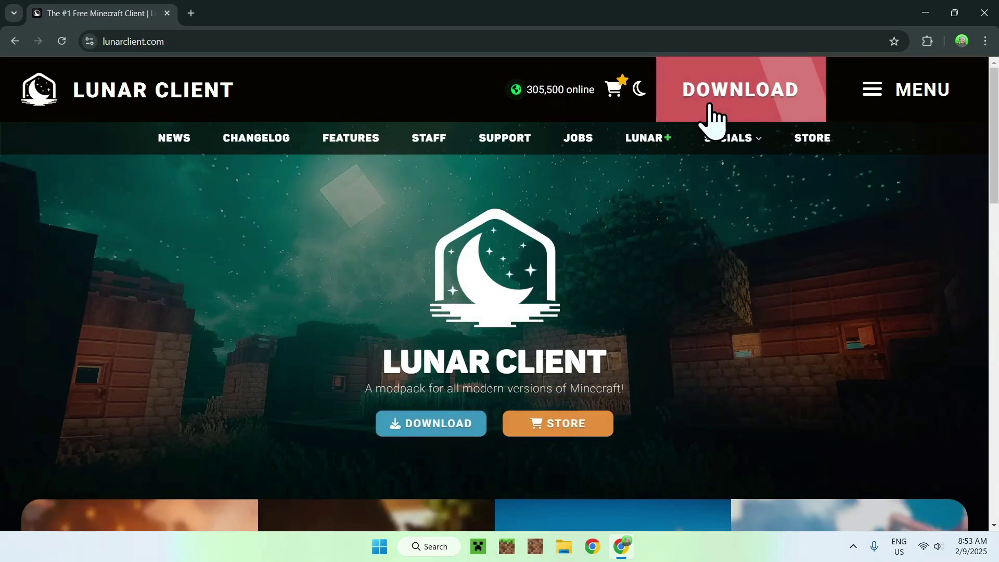
# Step: Download the Windows version of the Lunar Client installer and close the browser
pyautogui.click(736, 118)
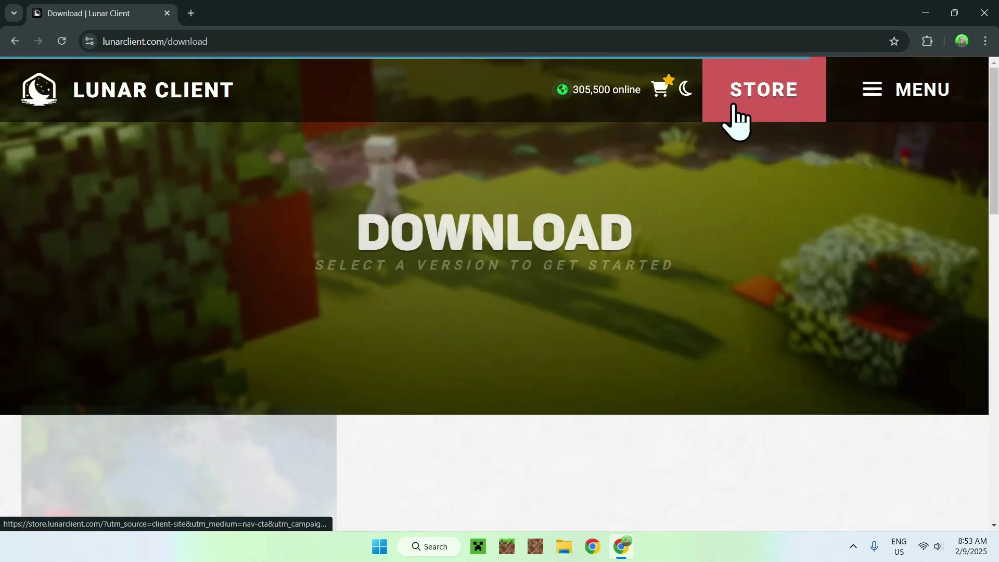
pyautogui.scroll(-3, 479, 192)
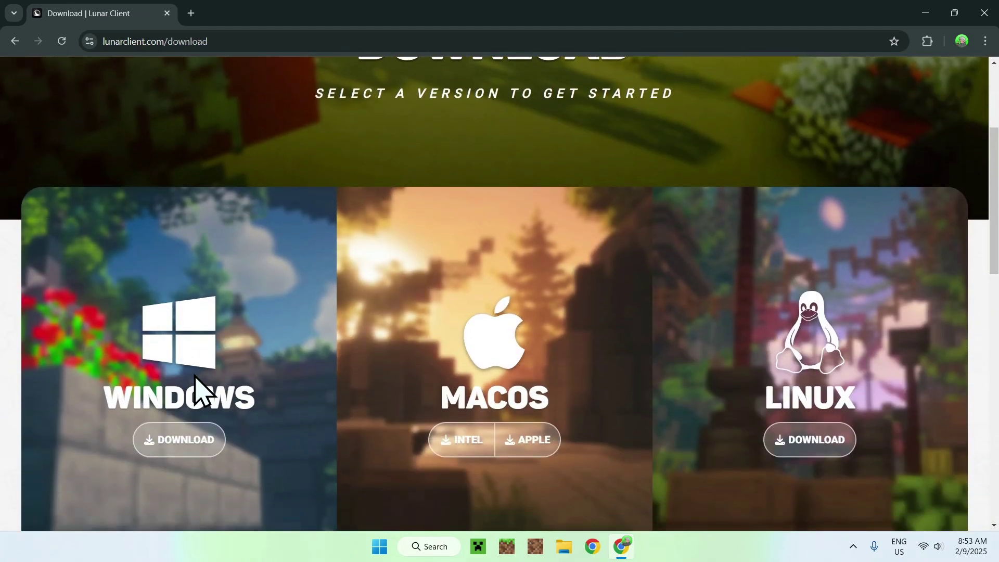
pyautogui.scroll(-2, 229, 127)
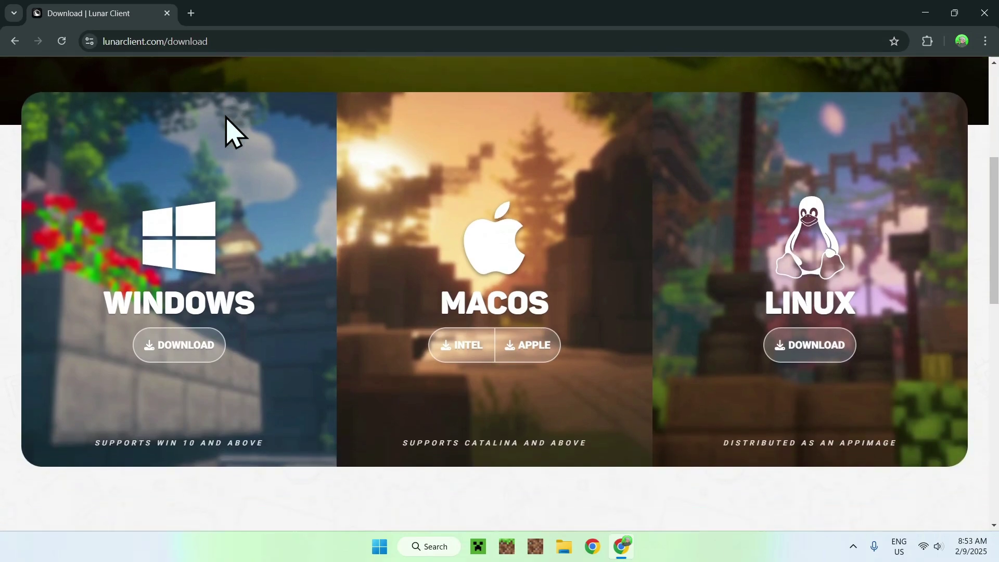
pyautogui.scroll(1, 76, 244)
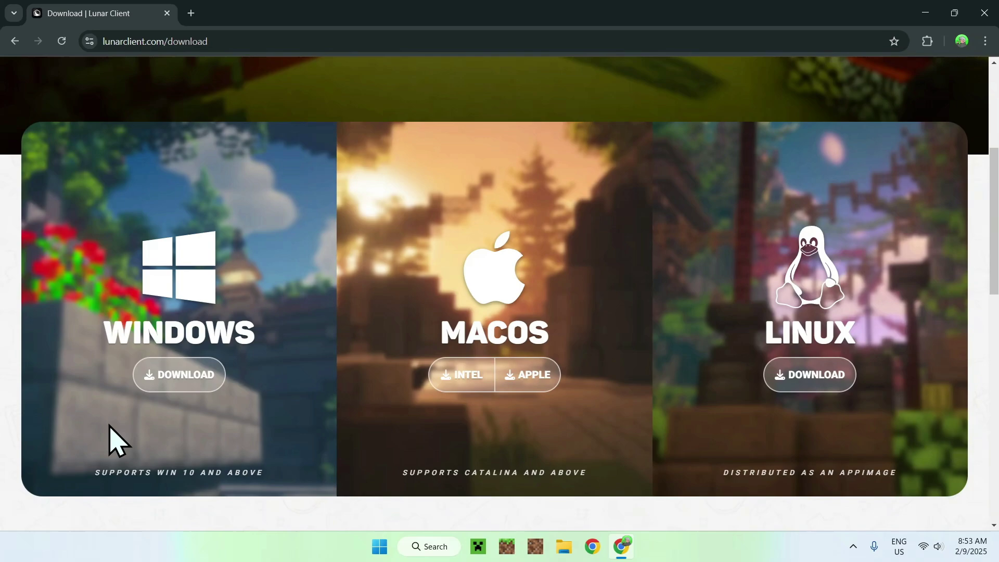
pyautogui.click(174, 386)
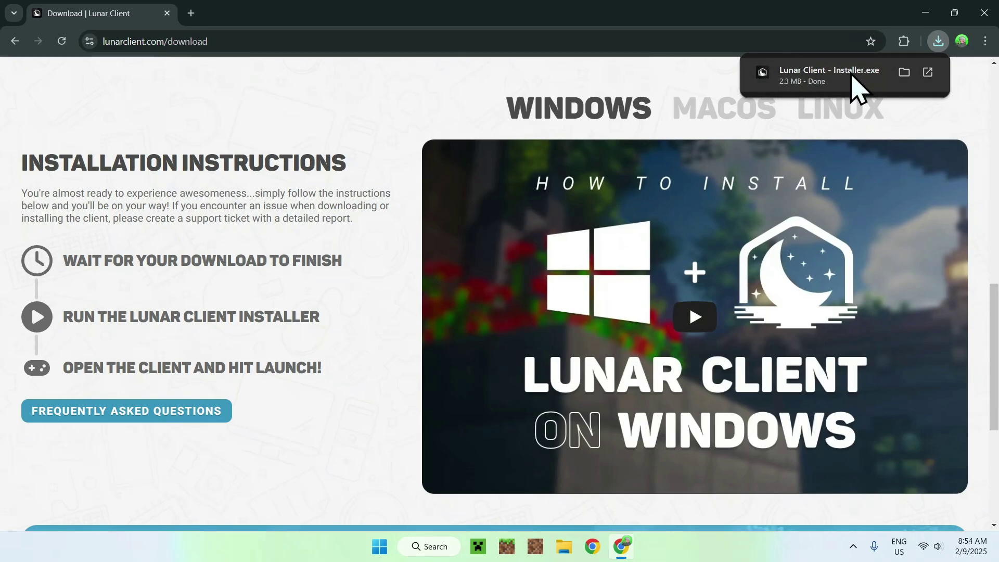
pyautogui.click(984, 12)
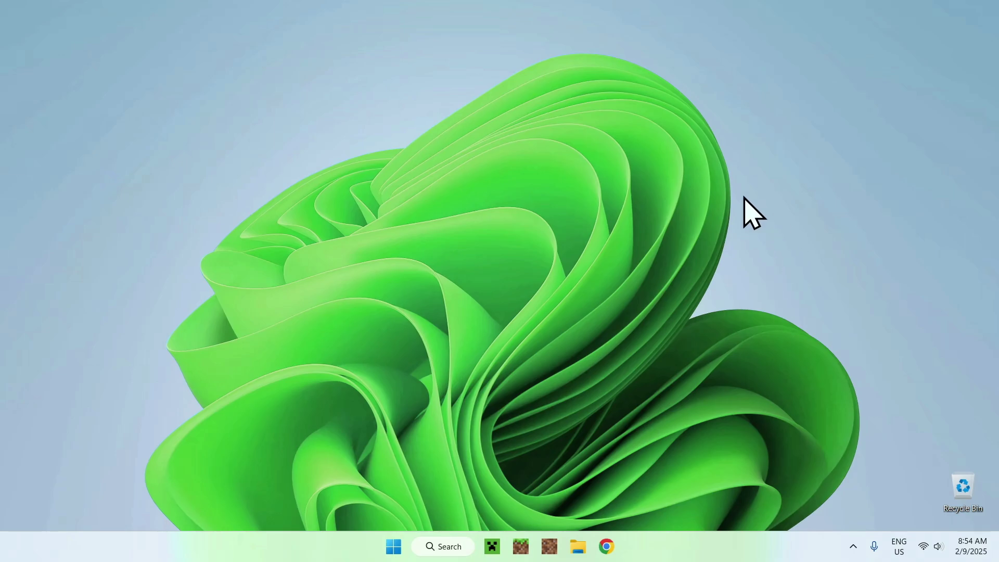
# Step: Open the Downloads folder in File Explorer and run Lunar Client - Installer.exe
pyautogui.click(579, 547)
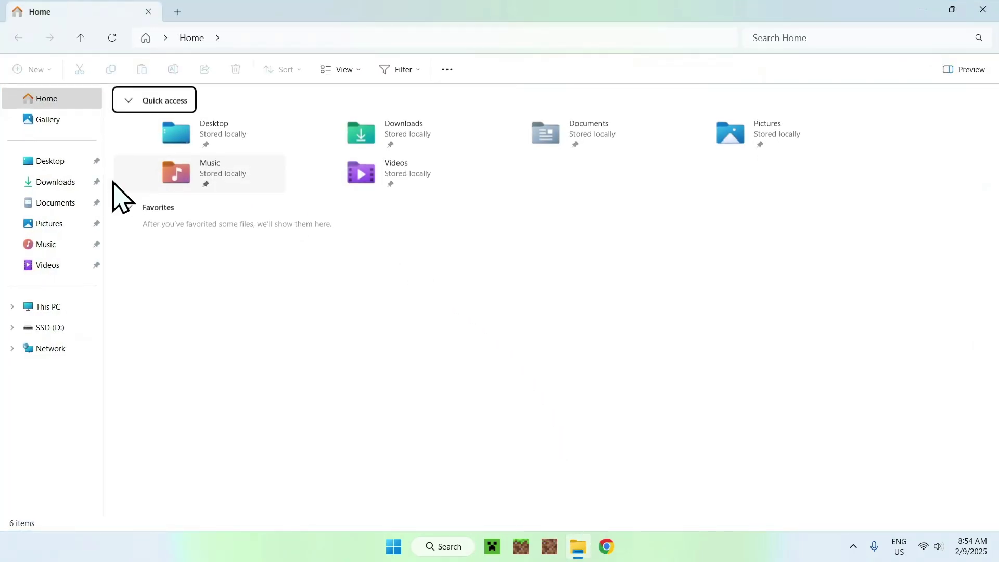
pyautogui.click(79, 183)
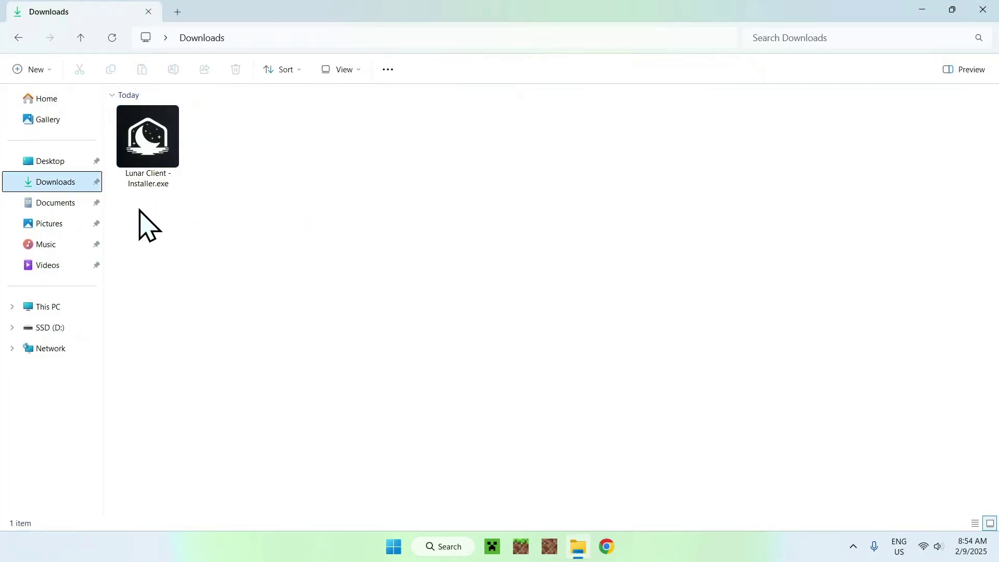
pyautogui.moveTo(118, 203); pyautogui.dragTo(139, 338)
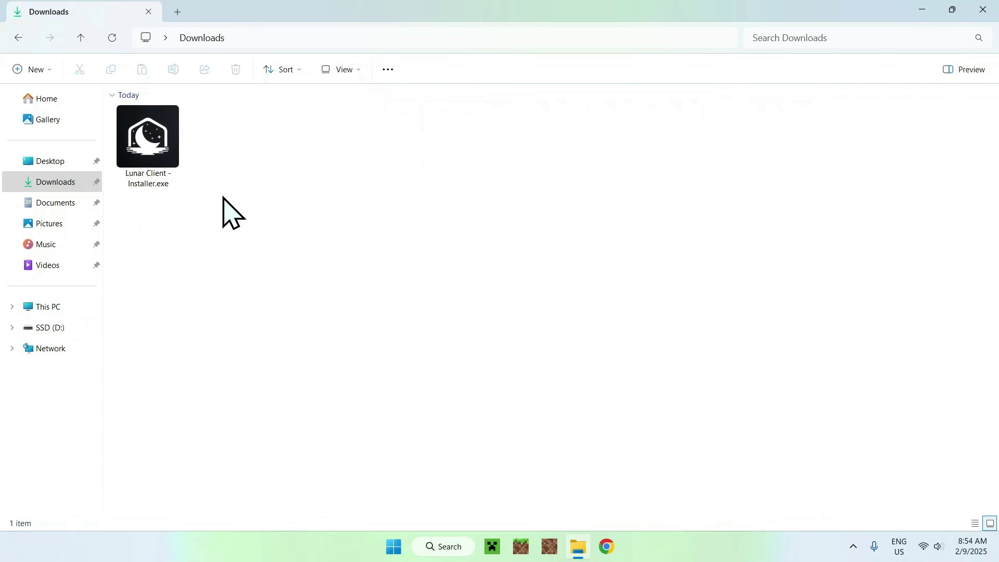
pyautogui.doubleClick(150, 140)
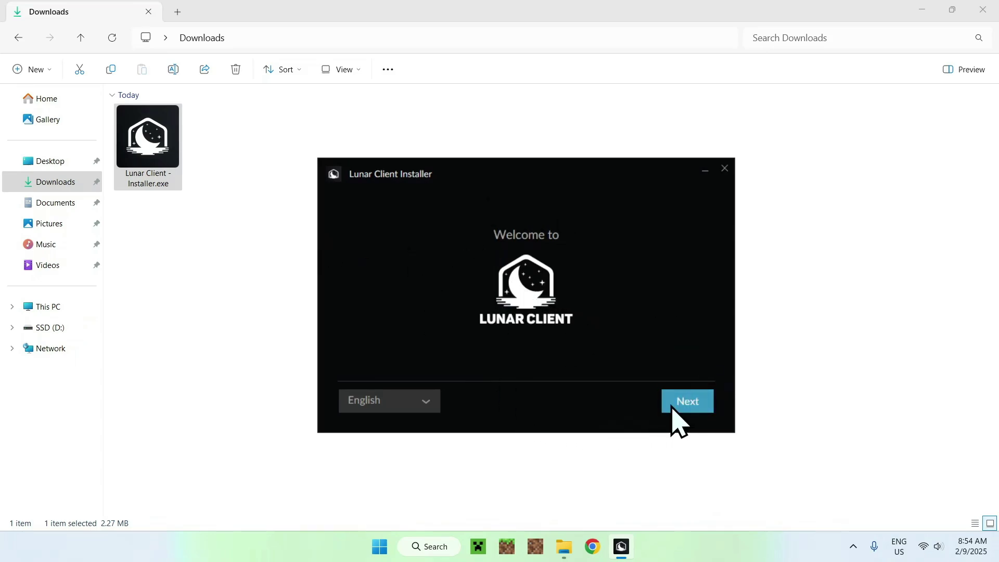
# Step: Accept the terms of use and privacy policy and install Lunar Client in the default folder
pyautogui.click(686, 410)
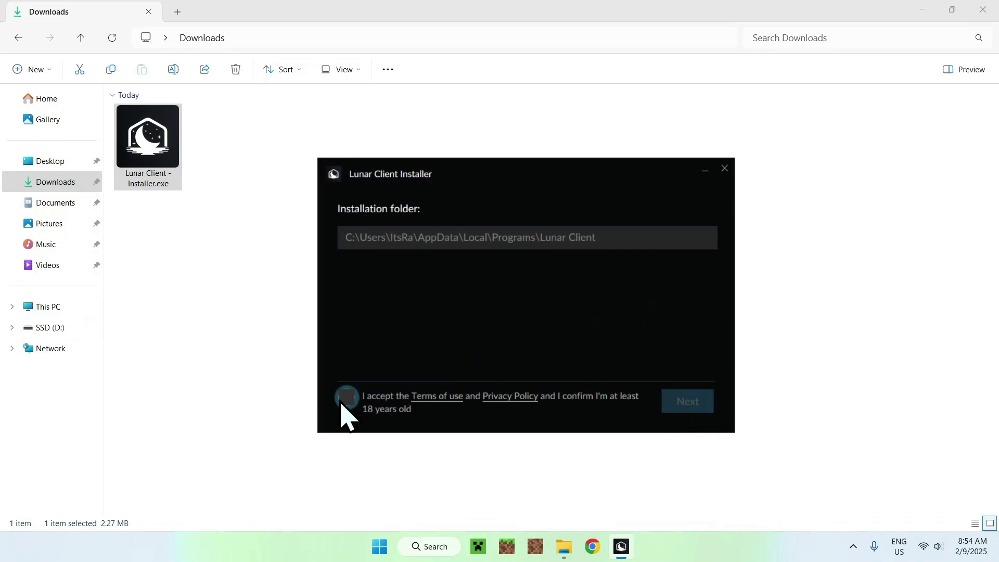
pyautogui.click(344, 403)
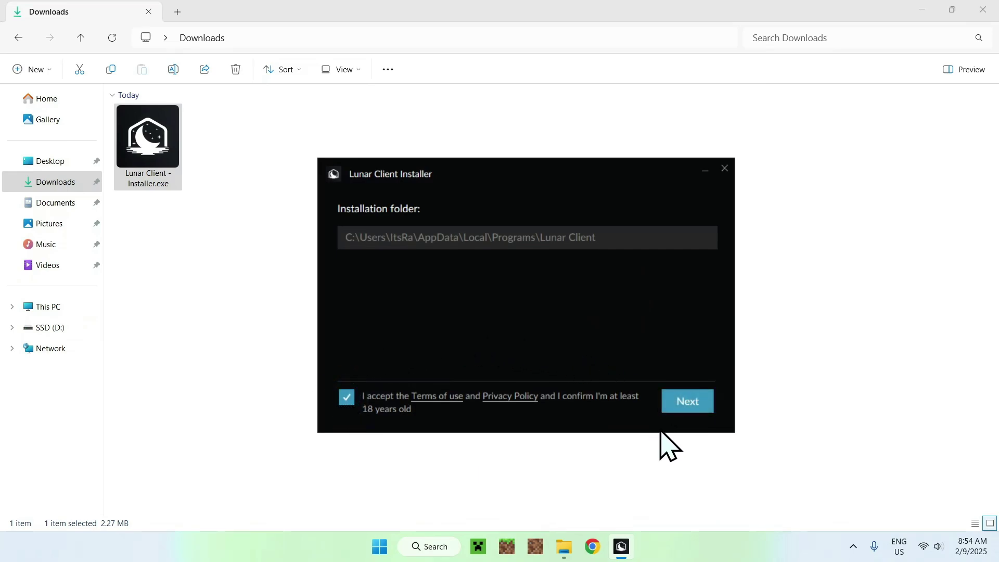
pyautogui.click(688, 410)
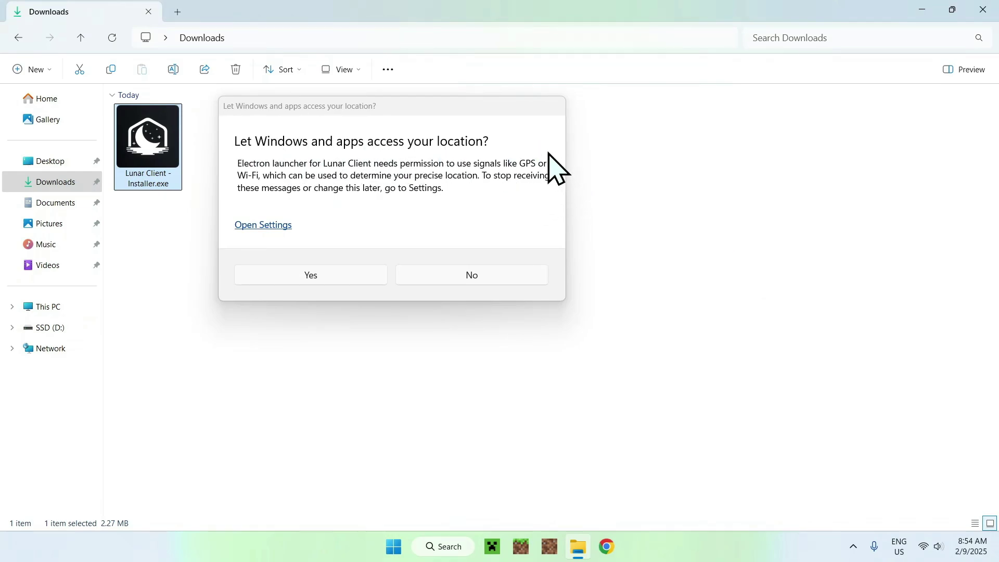
# Step: Deny the location access request, switch to Lunar Client and log in with a Microsoft account
pyautogui.click(471, 277)
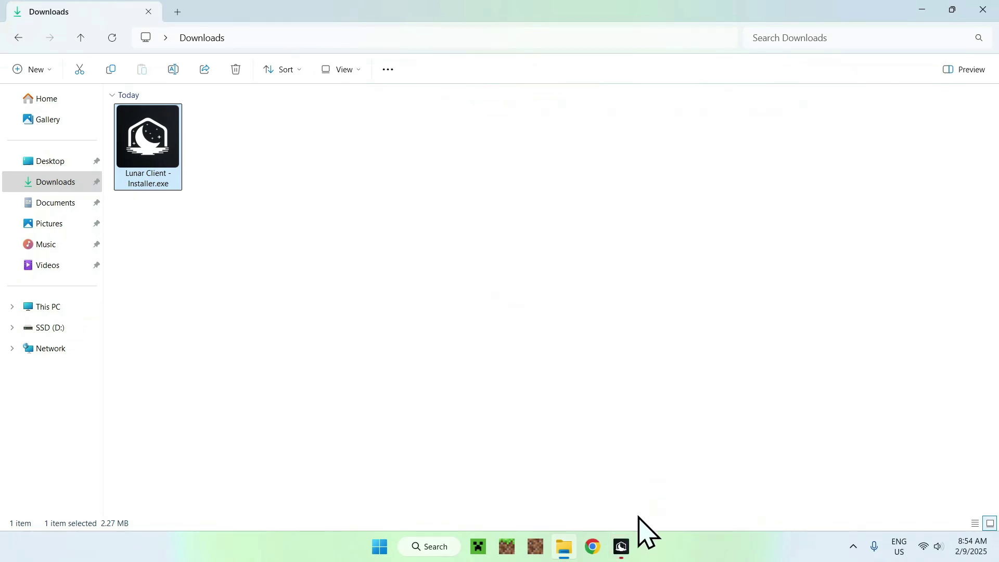
pyautogui.click(625, 553)
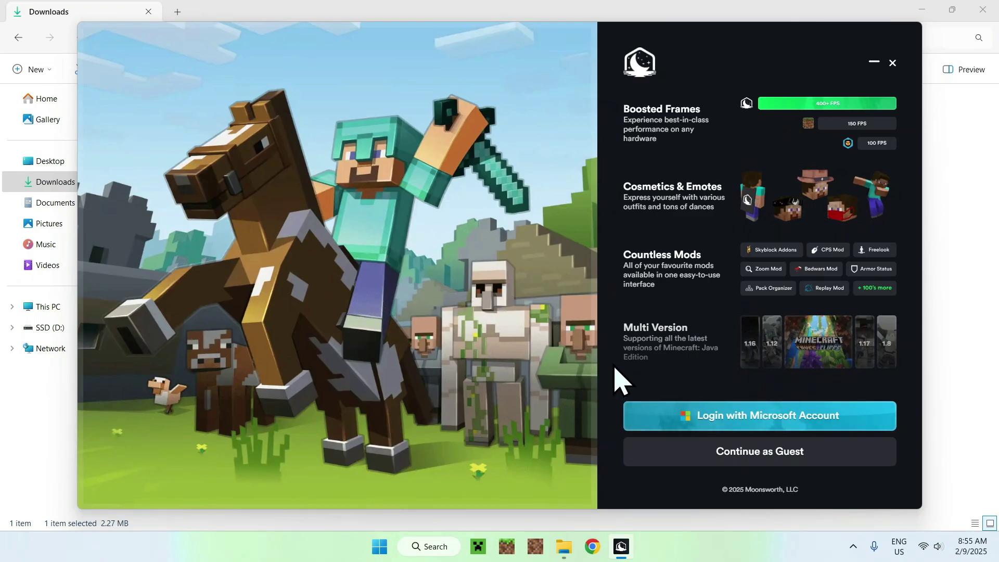
pyautogui.click(761, 420)
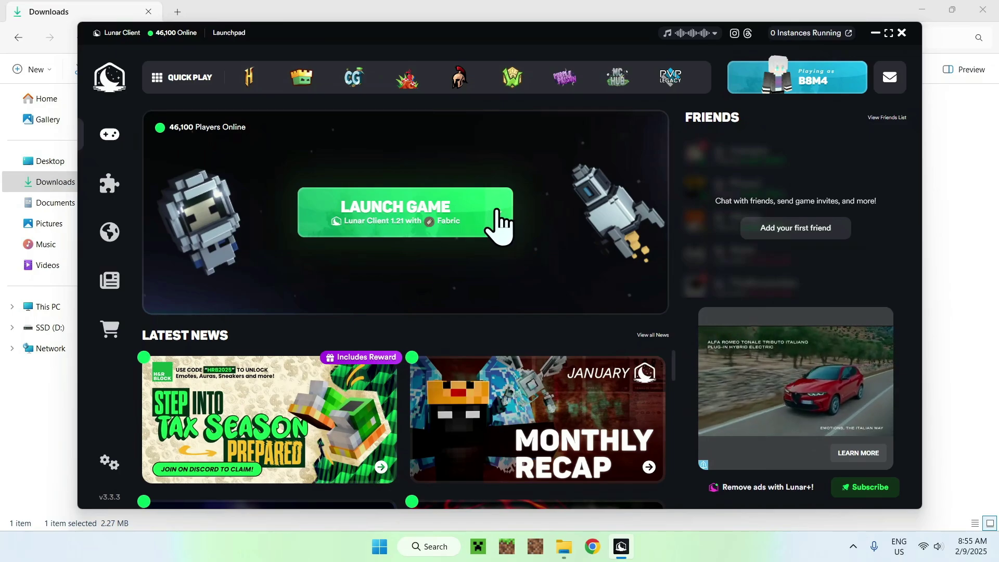
# Step: Open the version selection and set the Minecraft 1.21 version to 1.21.4
pyautogui.click(497, 221)
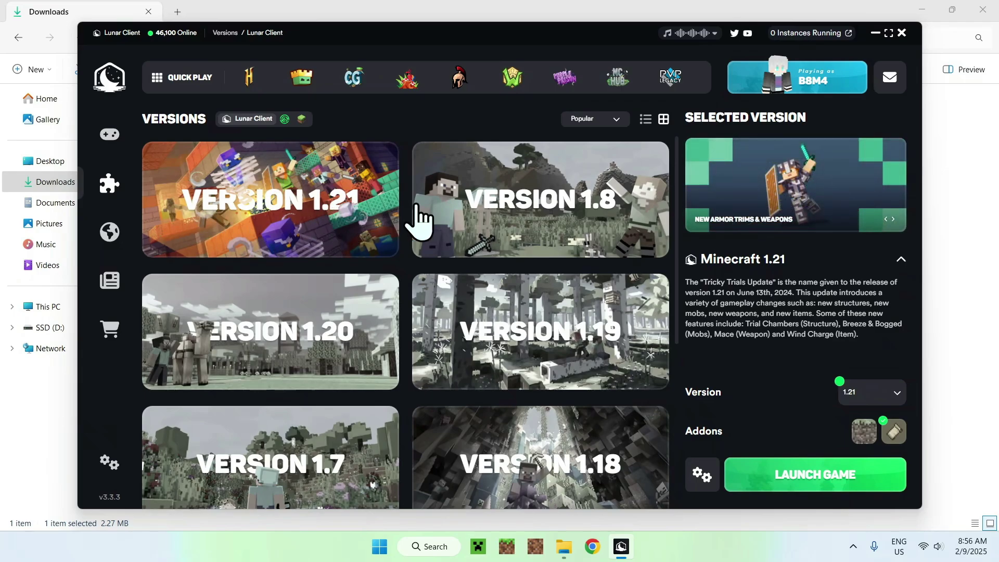
pyautogui.click(870, 401)
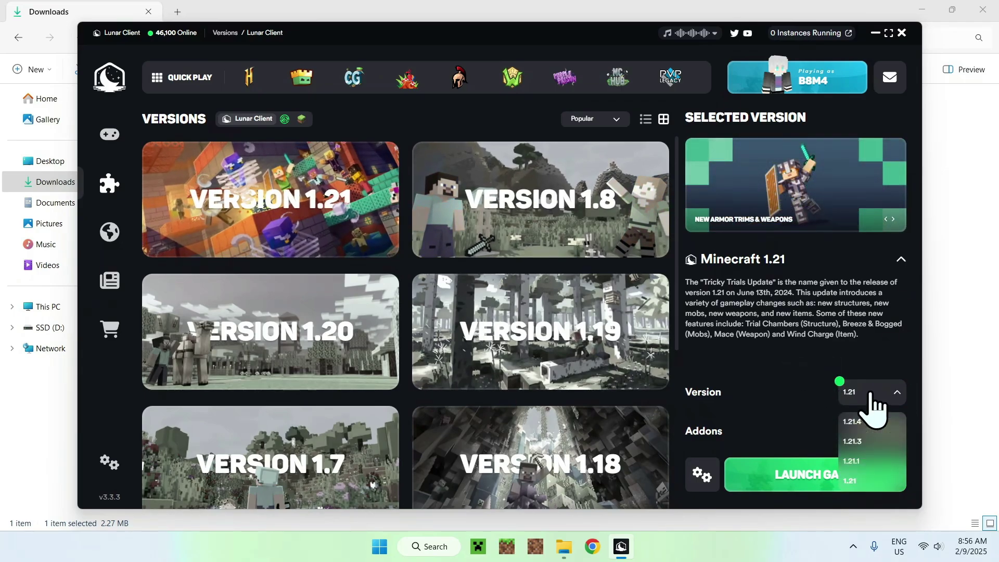
pyautogui.click(869, 420)
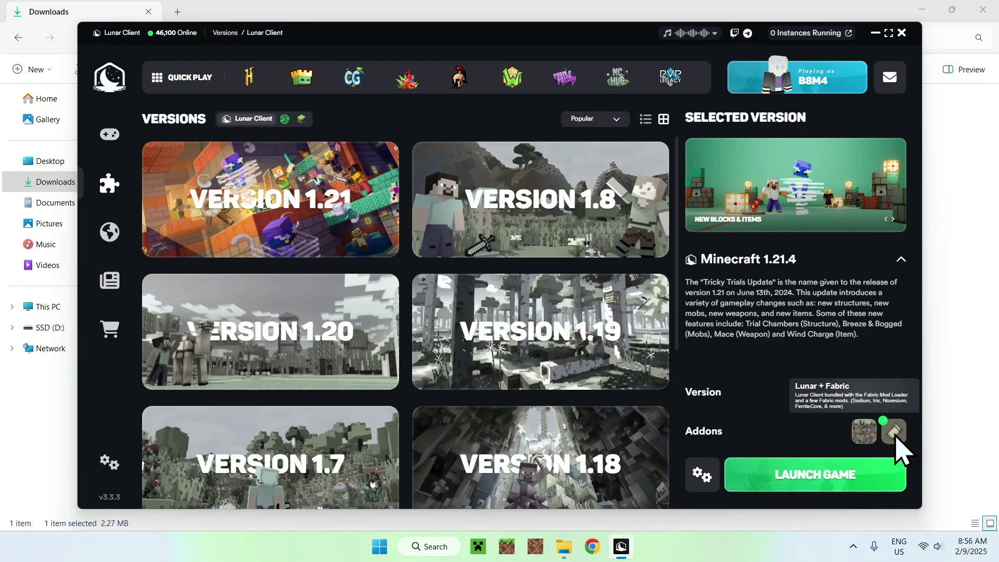
# Step: Try overriding the global allocated memory in the Minecraft 1.21.4 settings and slightly raising the amount
pyautogui.click(702, 475)
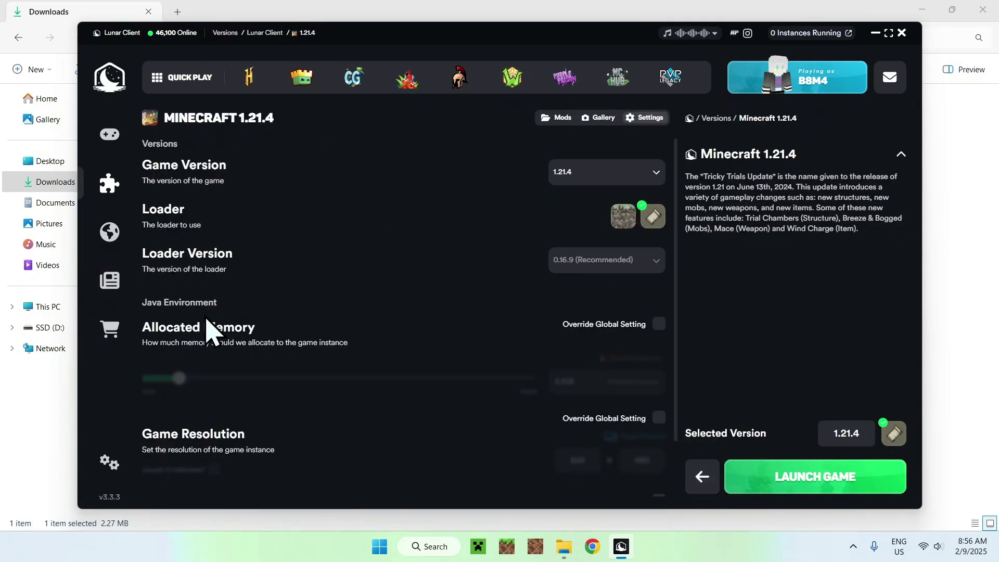
pyautogui.click(659, 325)
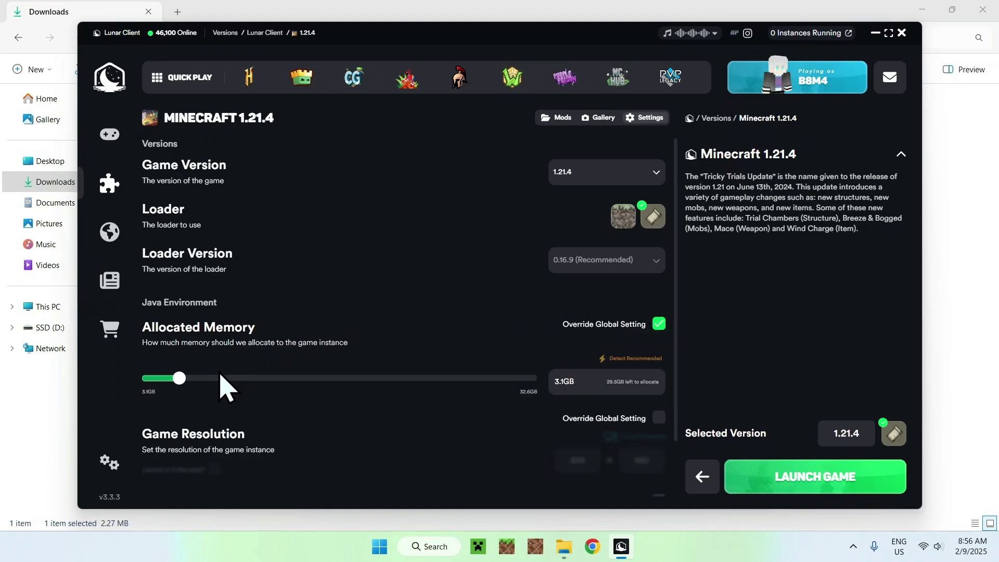
pyautogui.moveTo(179, 378)
pyautogui.mouseDown()
pyautogui.moveTo(345, 379)
pyautogui.moveTo(181, 379)
pyautogui.mouseUp()
pyautogui.click(656, 326)
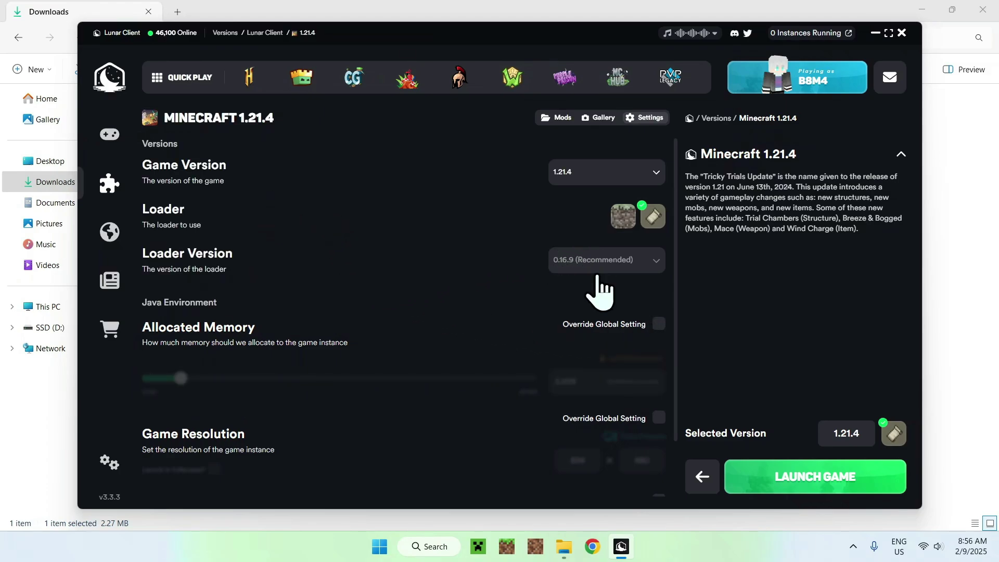
# Step: View the mods section of Minecraft 1.21.4 and explore its compatible Fabric mods on Modrinth, then close the browser
pyautogui.click(544, 119)
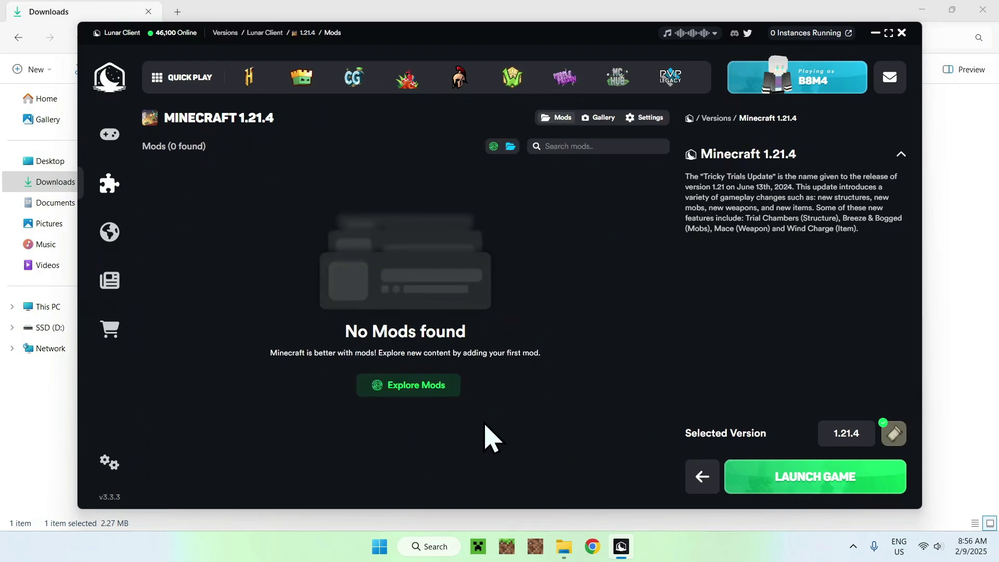
pyautogui.click(411, 395)
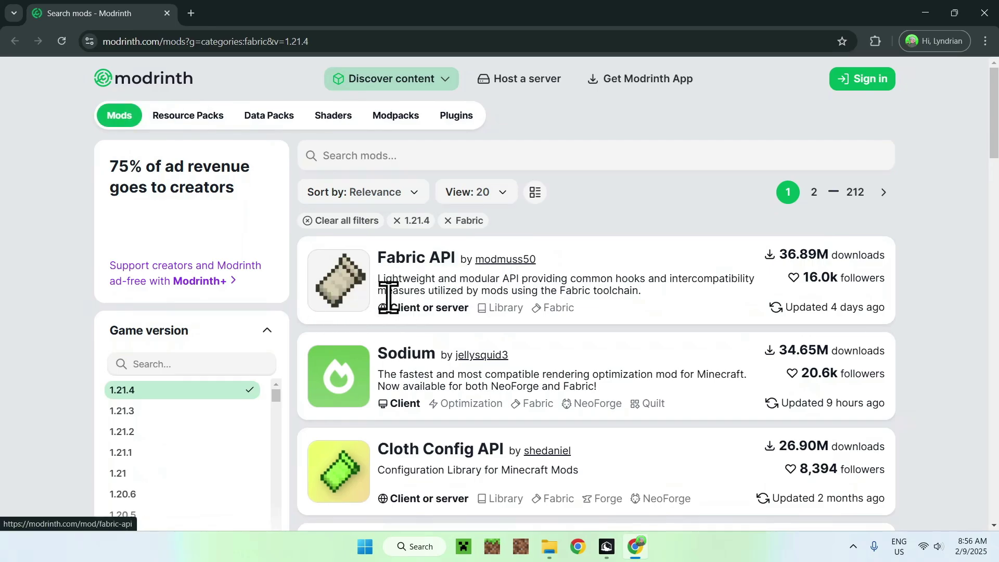
pyautogui.click(984, 12)
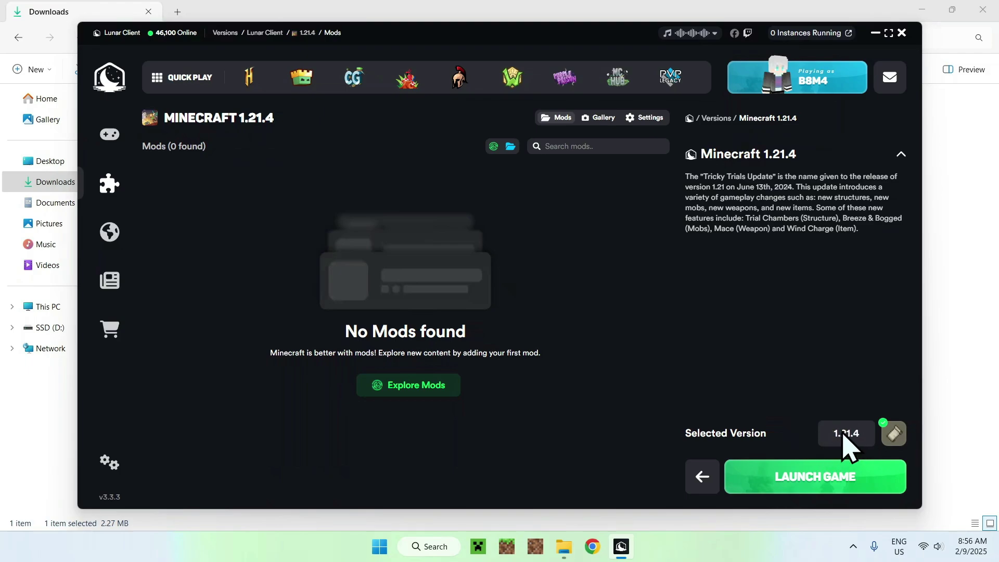
# Step: Launch Minecraft 1.21.4 with Fabric, check the launch console in Mission Control and minimize that window
pyautogui.click(815, 478)
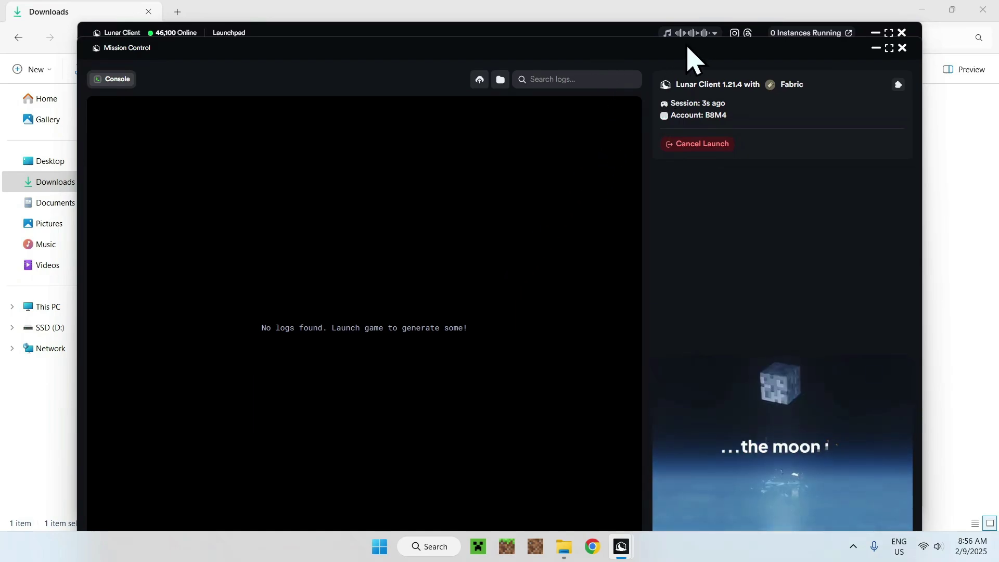
pyautogui.click(876, 48)
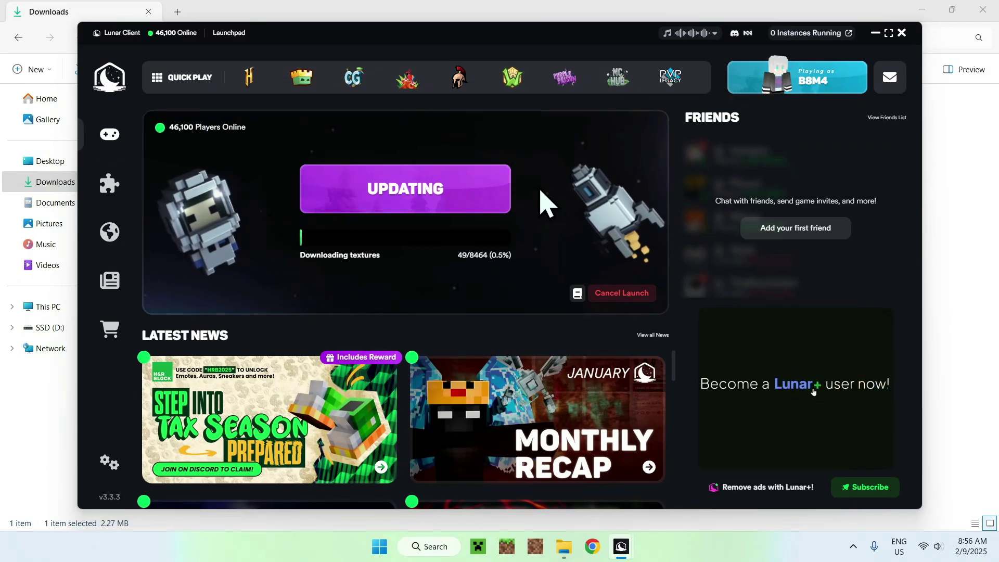
pyautogui.moveTo(622, 547)
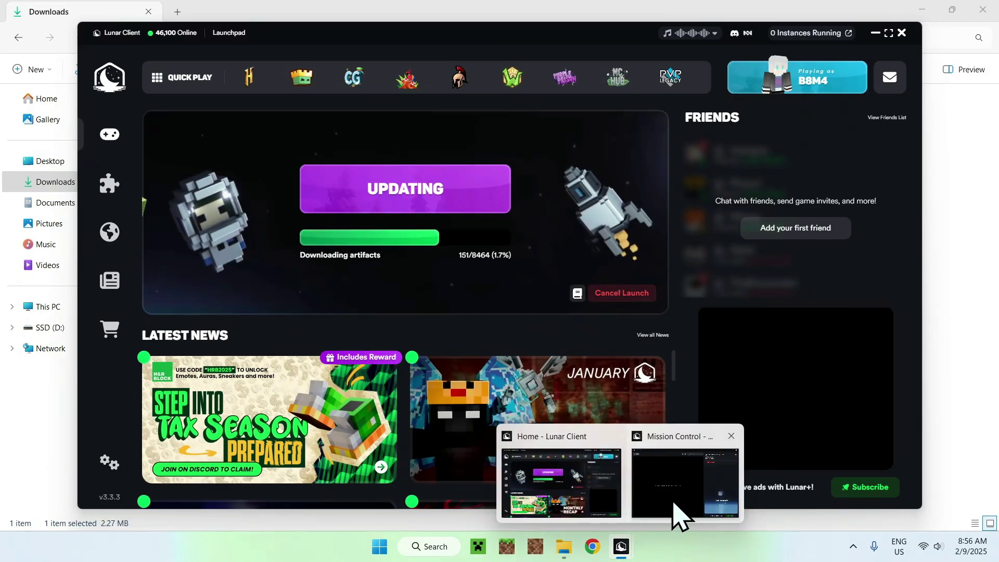
pyautogui.click(680, 510)
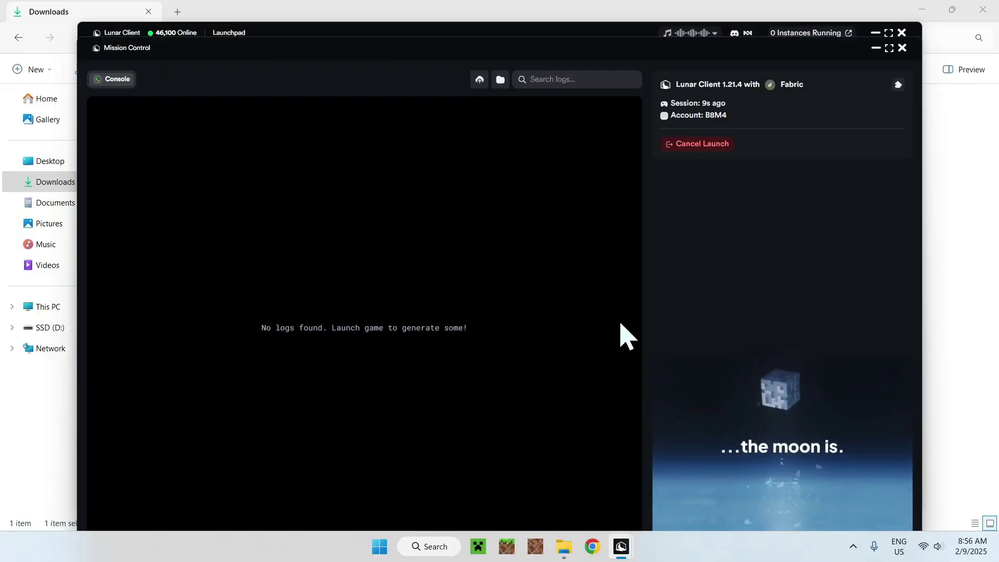
pyautogui.click(875, 48)
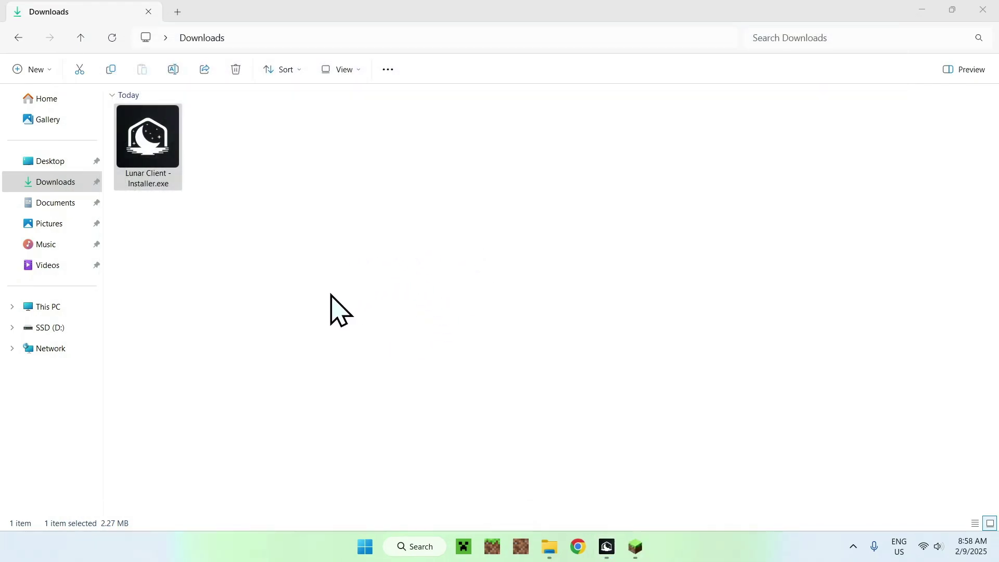
# Step: Bring up and maximize the launched game window, and check the singleplayer world list and the multiplayer server screen
pyautogui.click(642, 554)
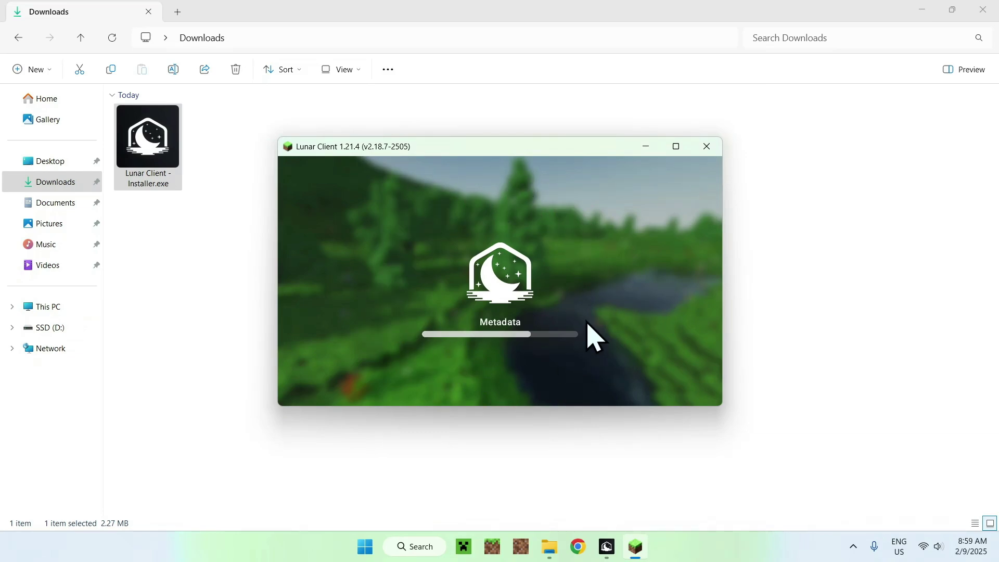
pyautogui.click(676, 148)
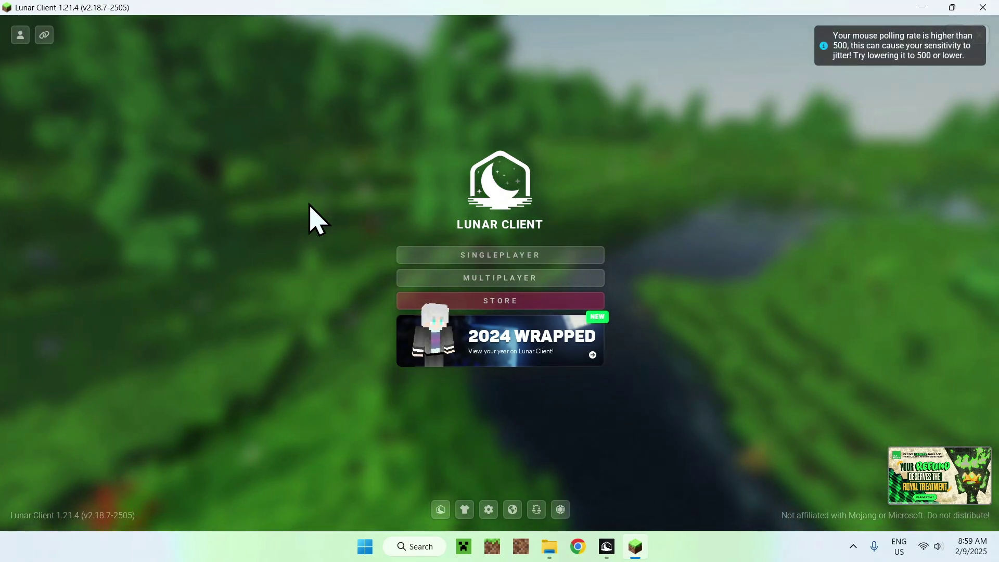
pyautogui.click(402, 260)
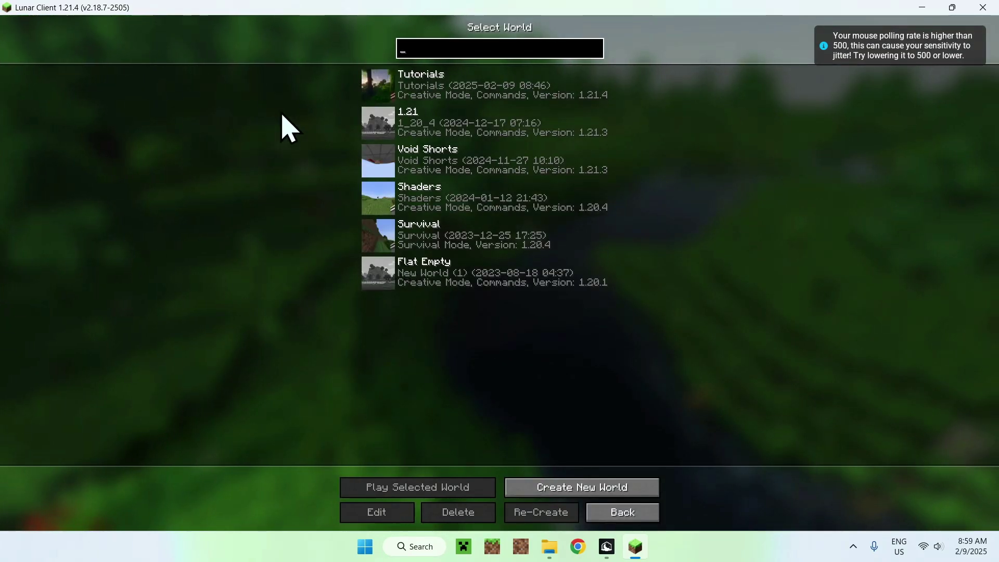
pyautogui.click(614, 514)
pyautogui.click(560, 279)
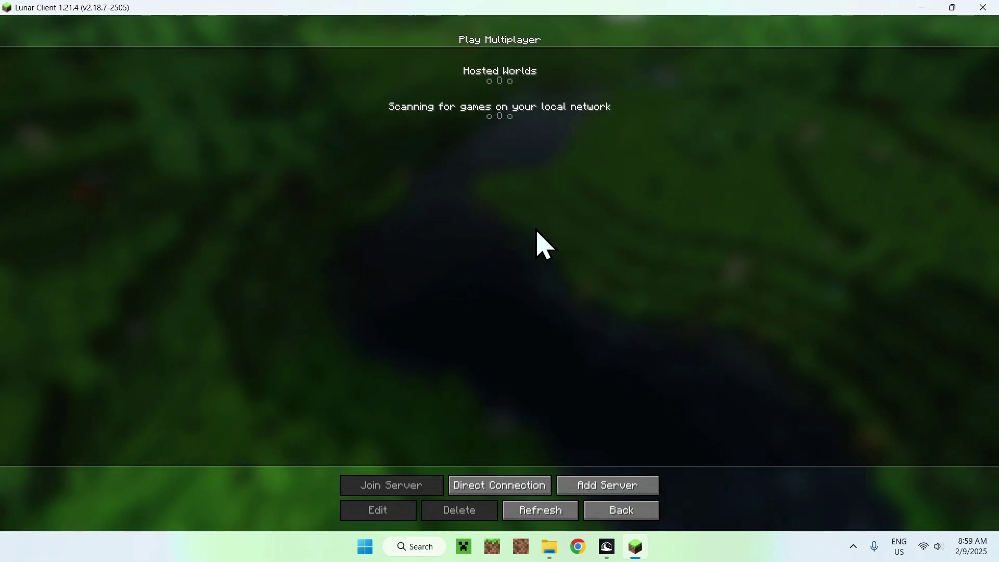
pyautogui.click(612, 512)
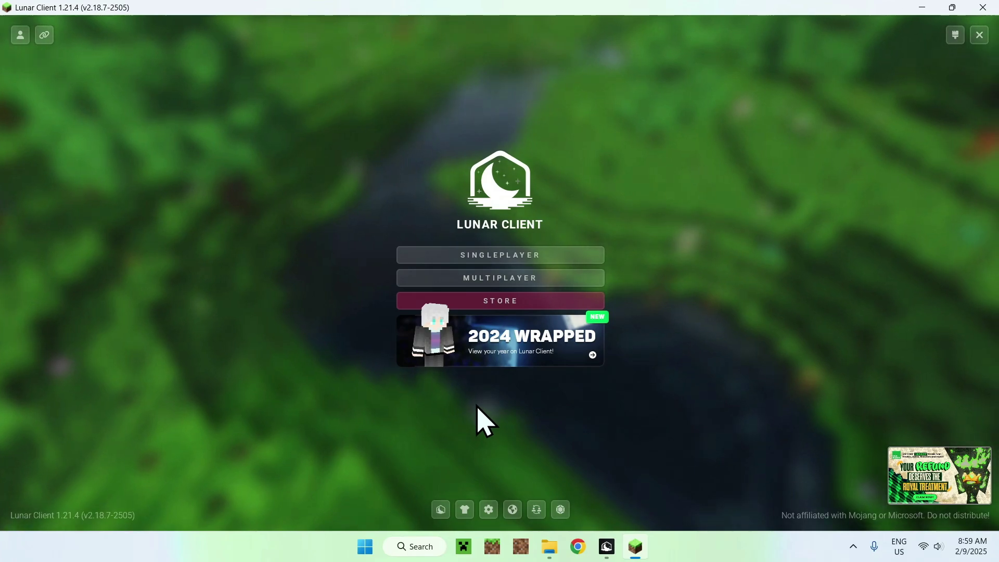
# Step: Load the singleplayer world Tutorials and run and jump across the beach
pyautogui.click(501, 255)
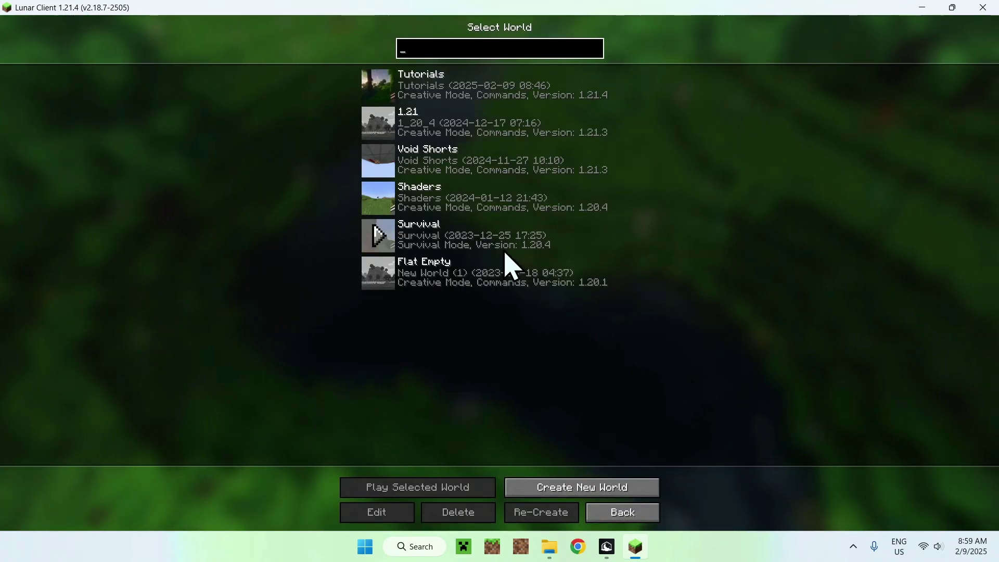
pyautogui.doubleClick(408, 89)
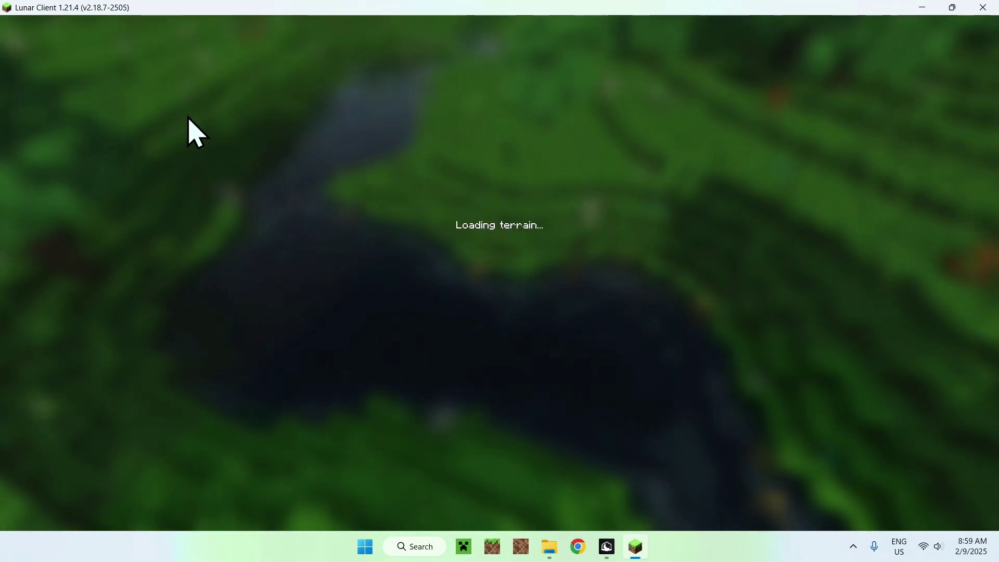
pyautogui.press('w')
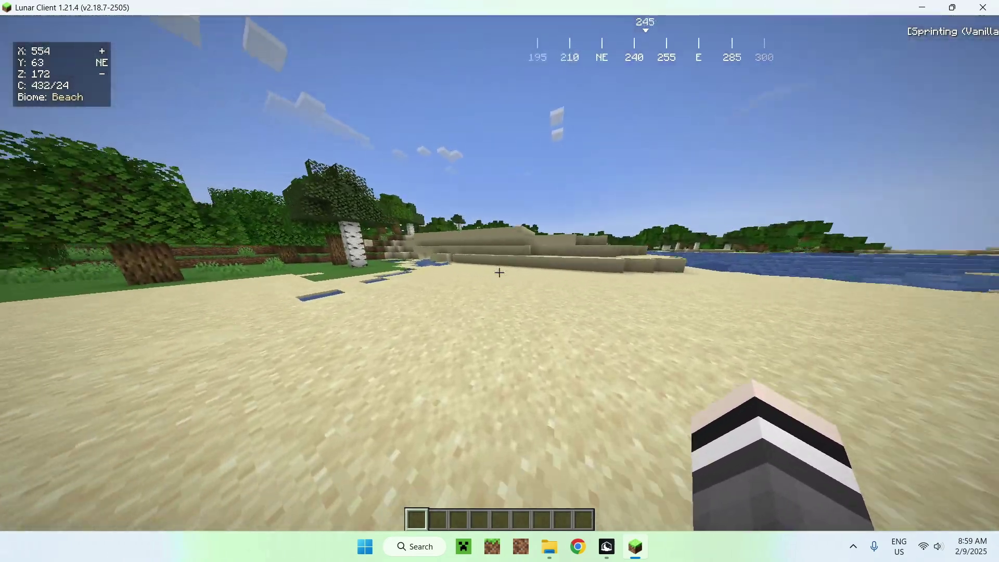
pyautogui.press('space')
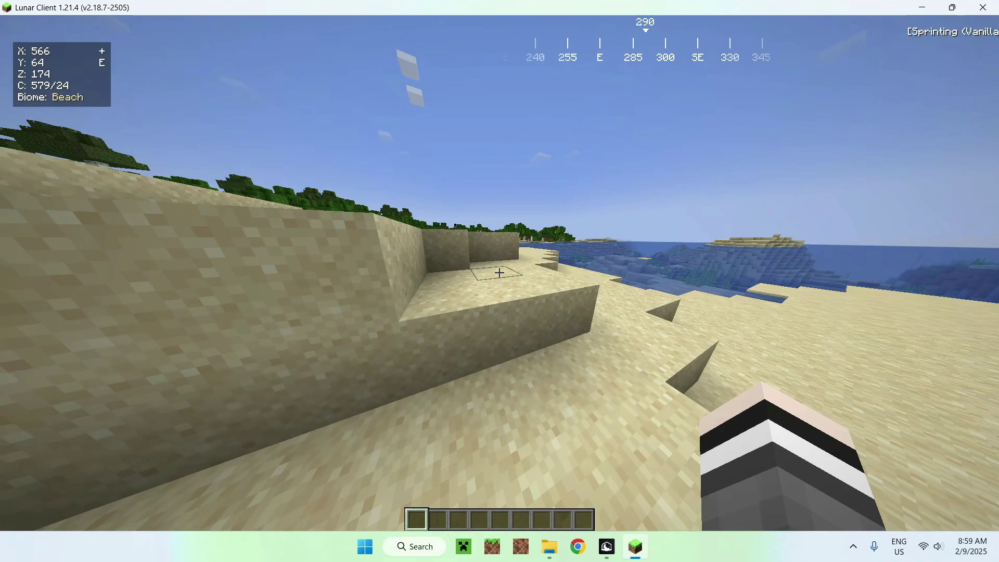
# Step: Pause the game and inspect the multiplayer screen and the world hosting options without hosting the world
pyautogui.press('Escape')
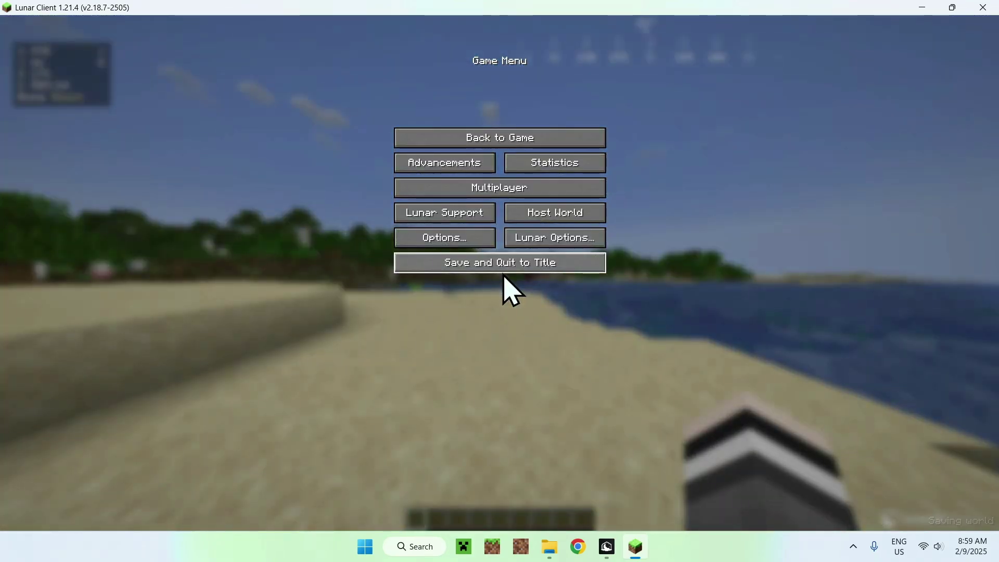
pyautogui.click(448, 191)
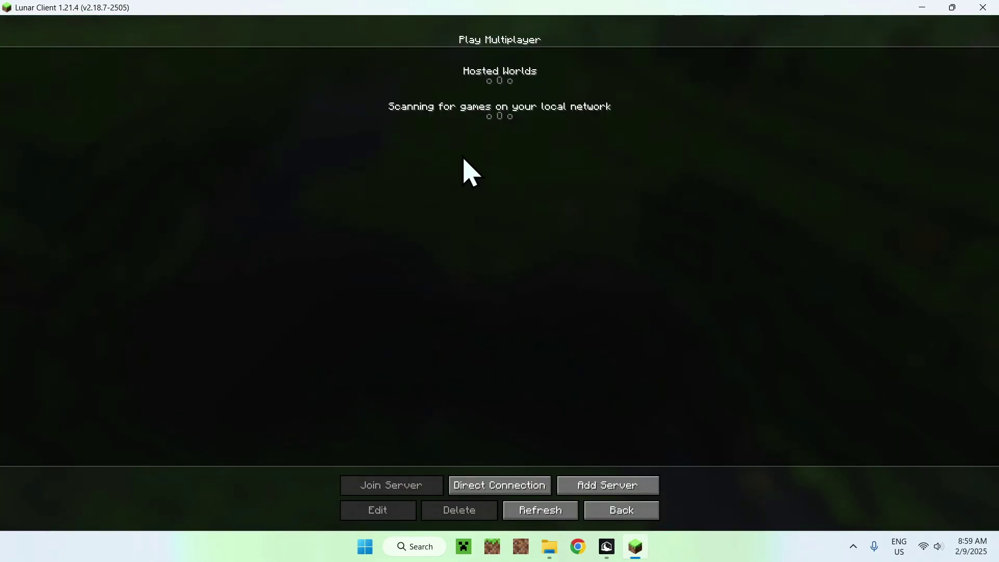
pyautogui.press('Escape')
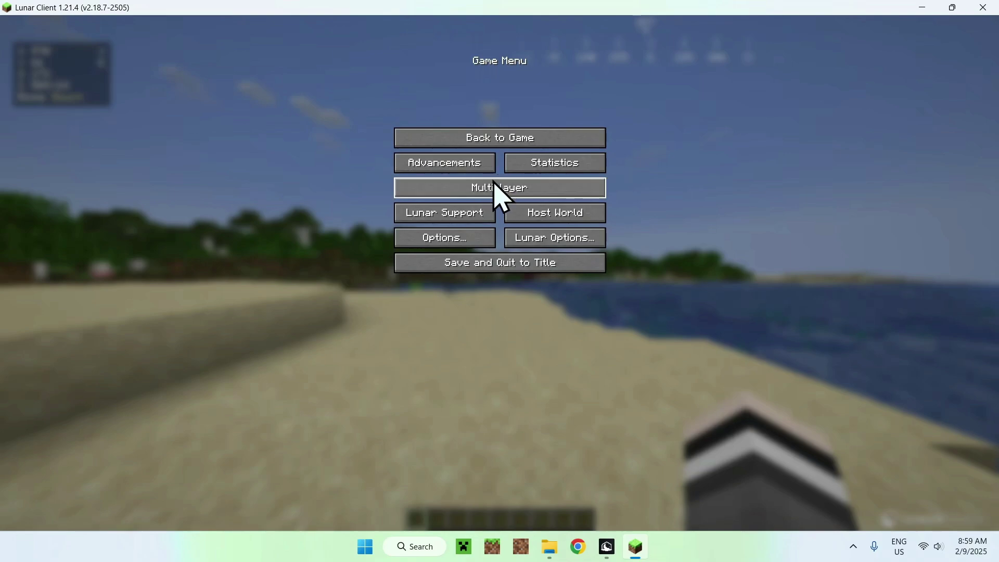
pyautogui.click(554, 215)
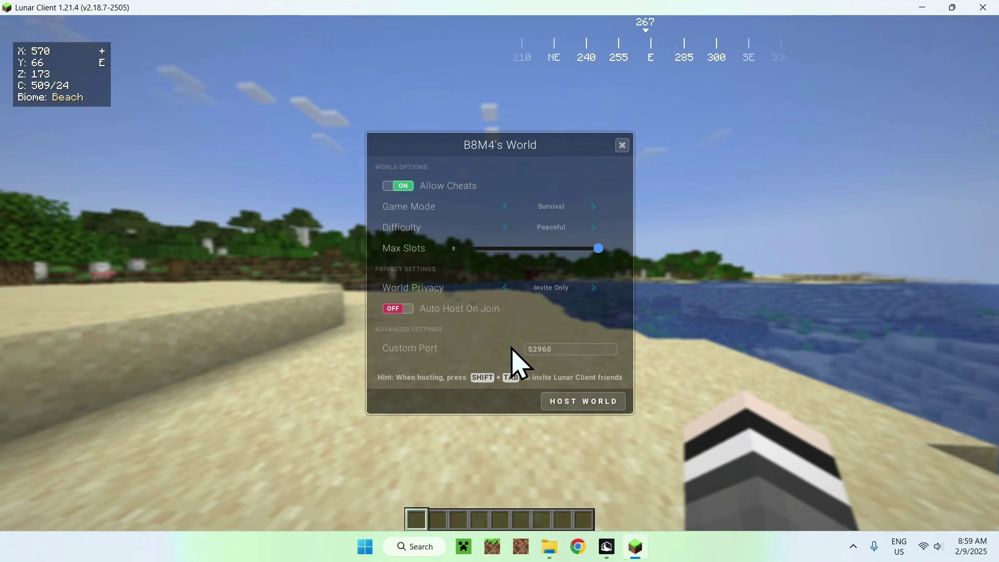
pyautogui.click(622, 145)
pyautogui.press('Escape')
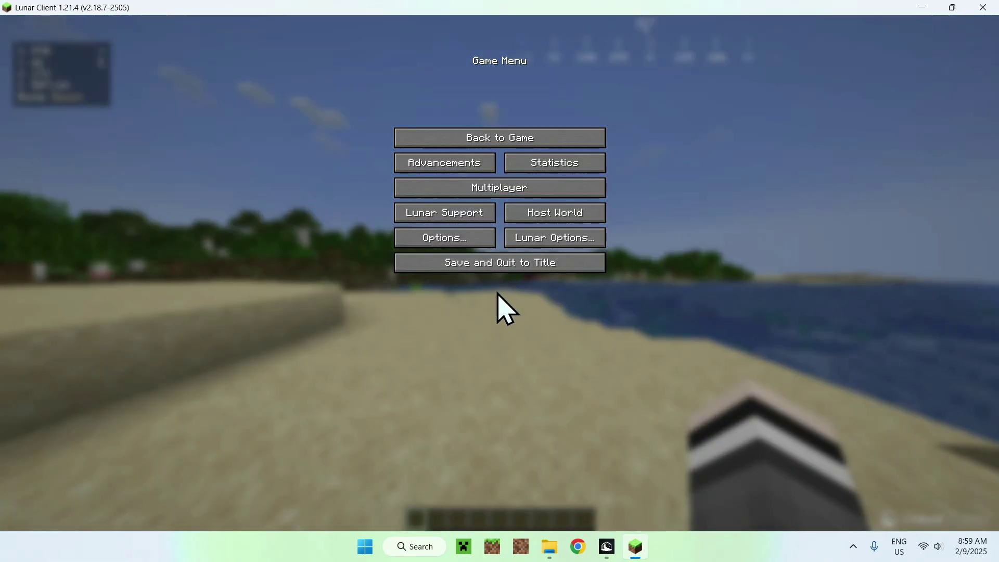
# Step: Switch the Lunar mods to the UHC profile, enable the CPS mod and return to the game
pyautogui.click(524, 243)
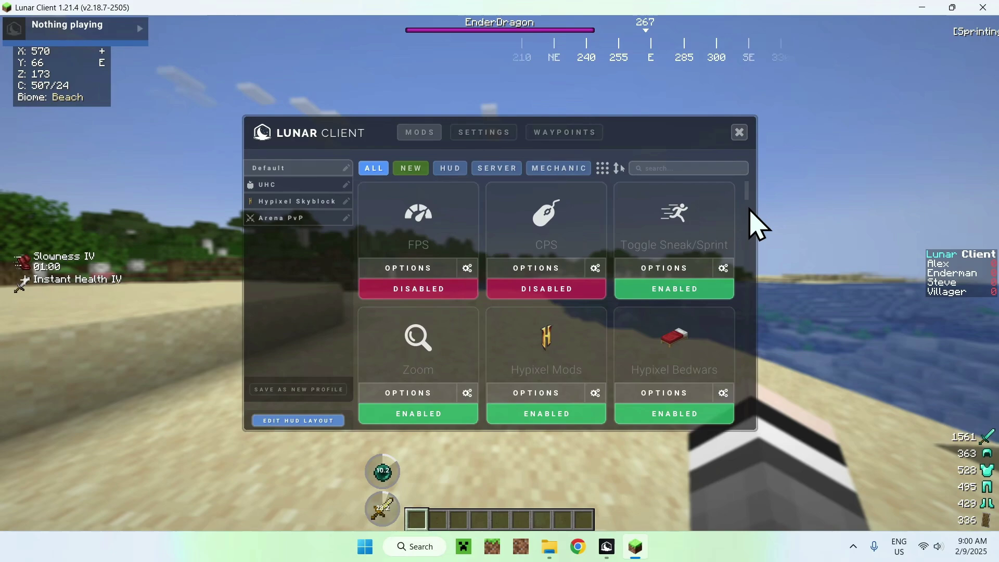
pyautogui.scroll(-10, 754, 227)
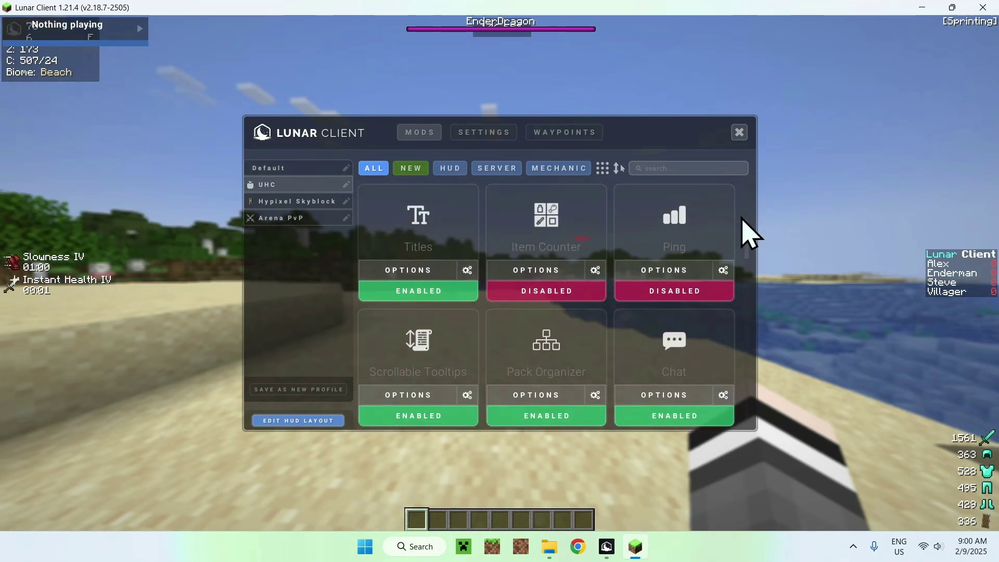
pyautogui.scroll(-10, 743, 224)
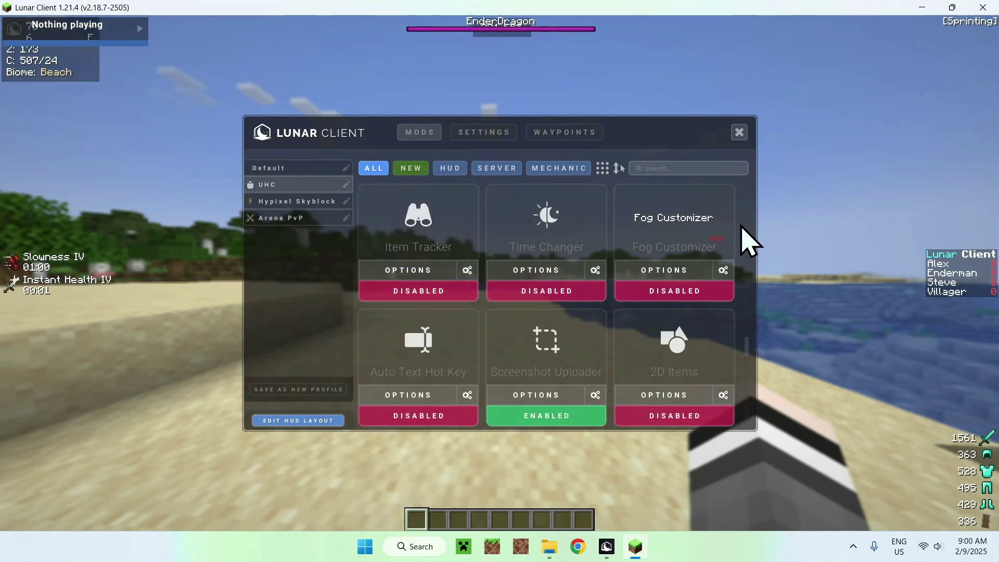
pyautogui.scroll(20, 750, 260)
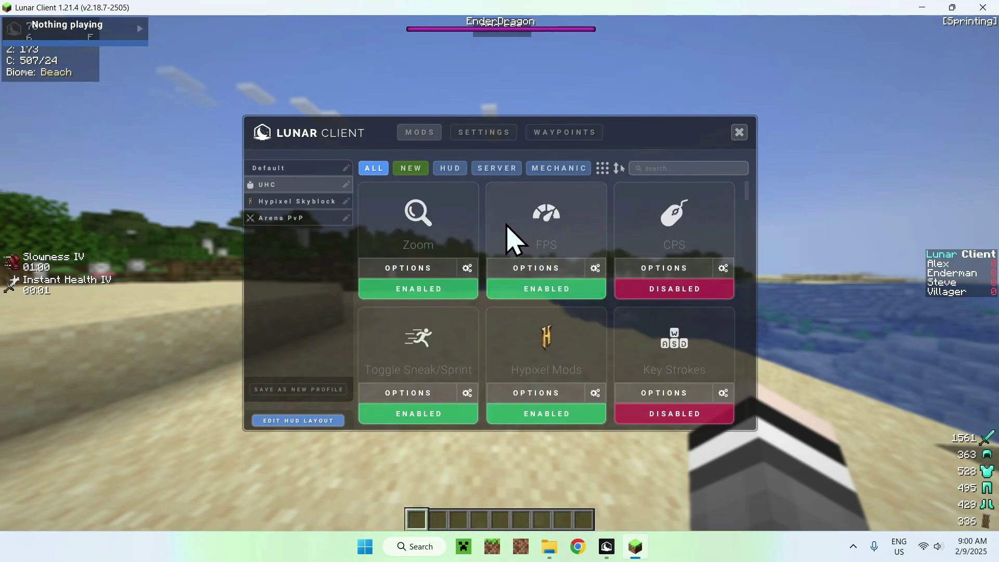
pyautogui.press('Escape')
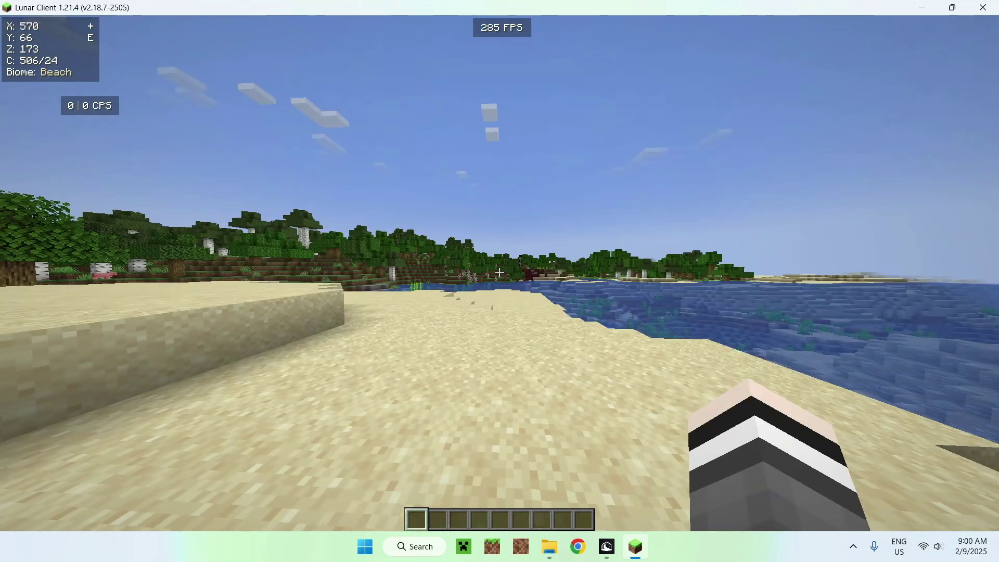
# Step: Run forward along the beach while swinging repeatedly to test the CPS counter
pyautogui.press('w')
pyautogui.click(499, 272)
pyautogui.click(500, 273)
pyautogui.click(500, 272)
pyautogui.click(499, 272)
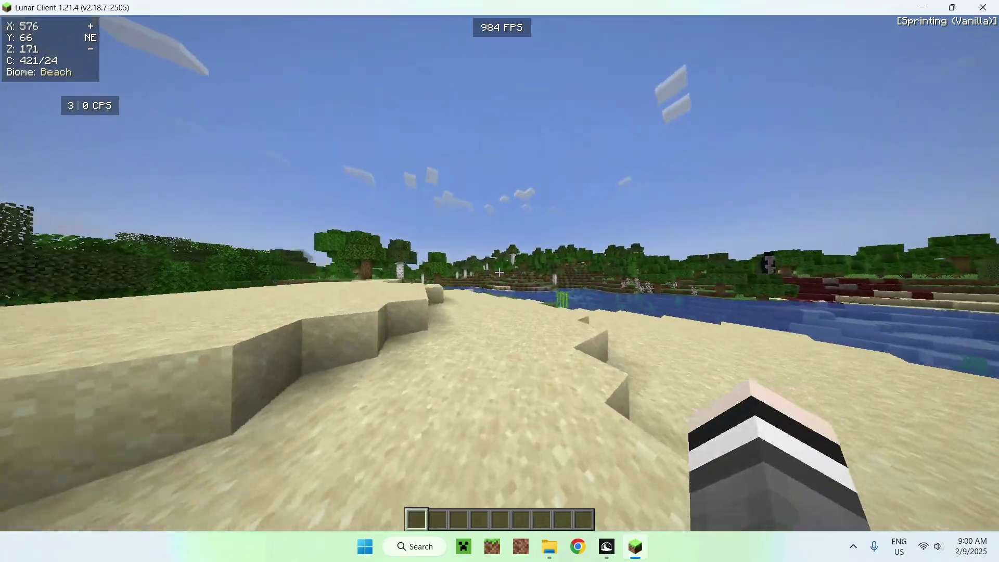
pyautogui.click(499, 272)
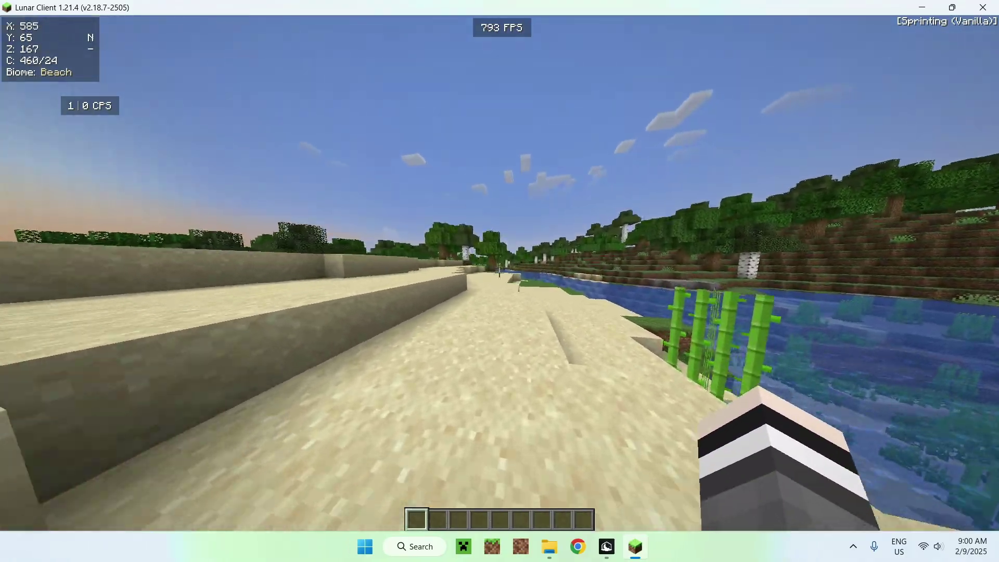
# Step: Turn around and sprint west along the shoreline toward the setting sun
pyautogui.press('w')
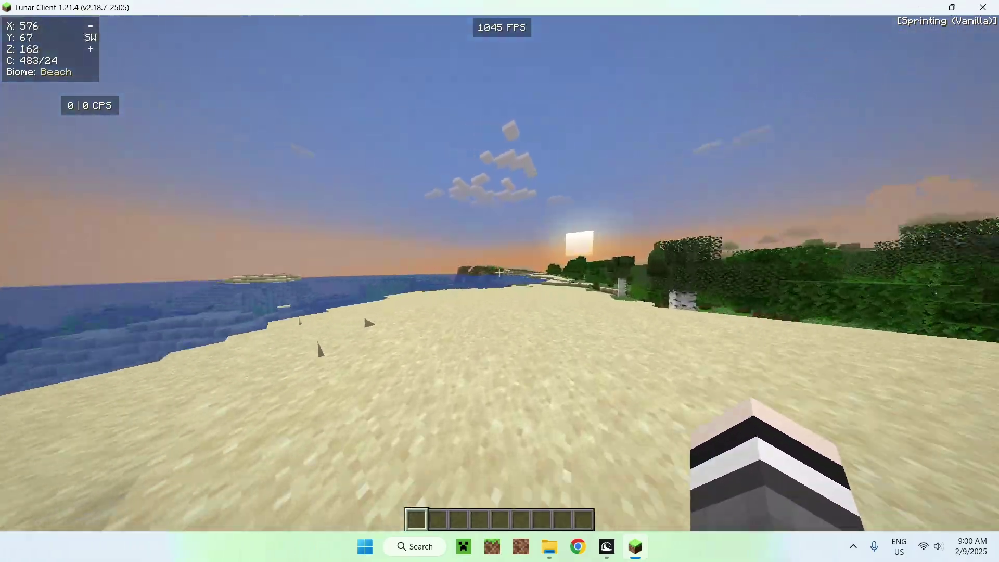
pyautogui.press('w')
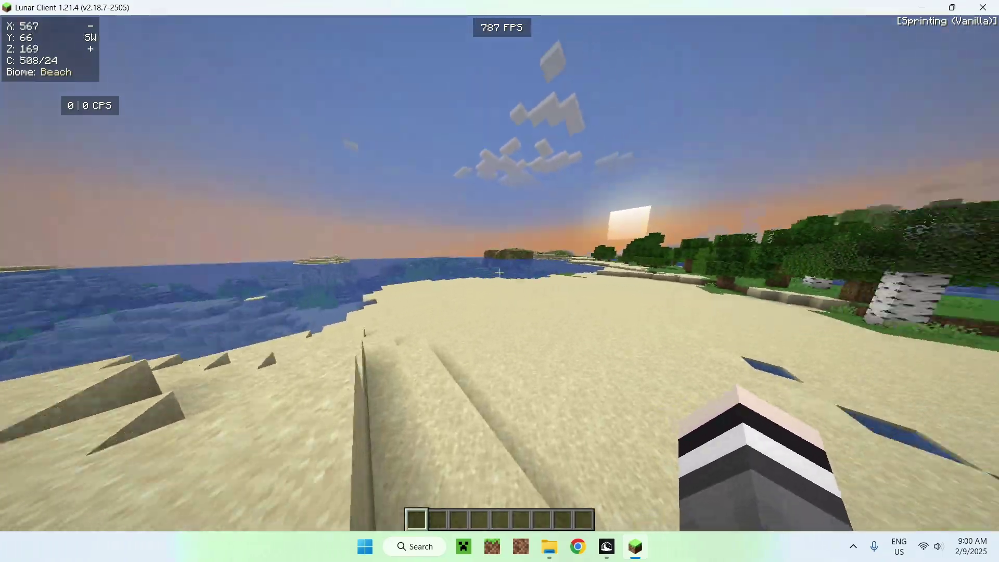
pyautogui.press('w')
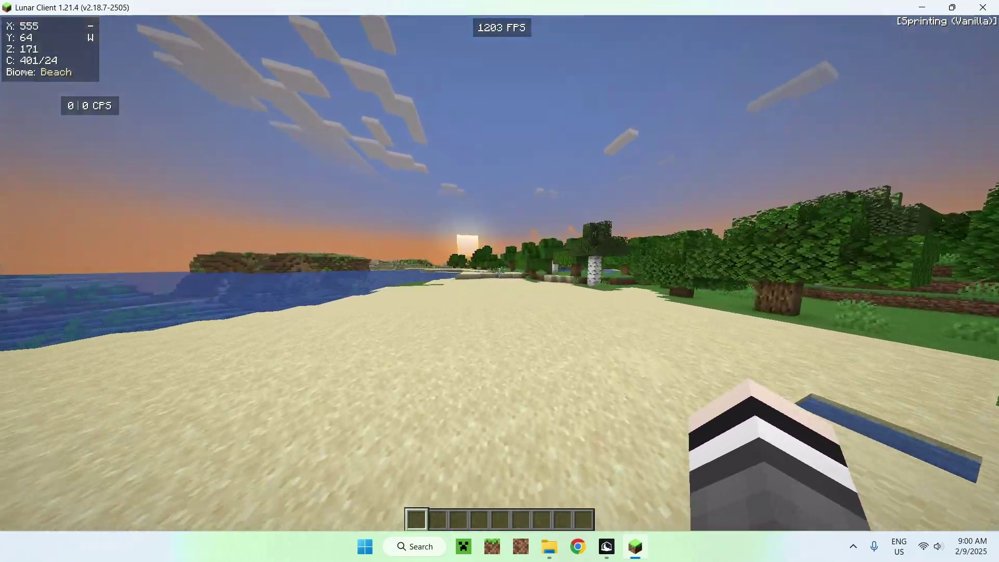
pyautogui.click(500, 273)
pyautogui.press('w')
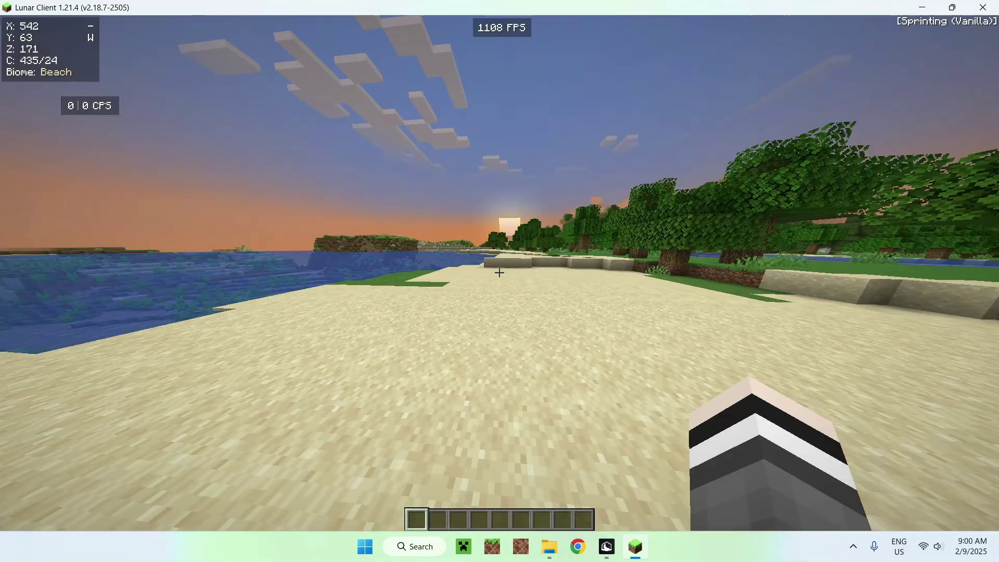
pyautogui.press('w')
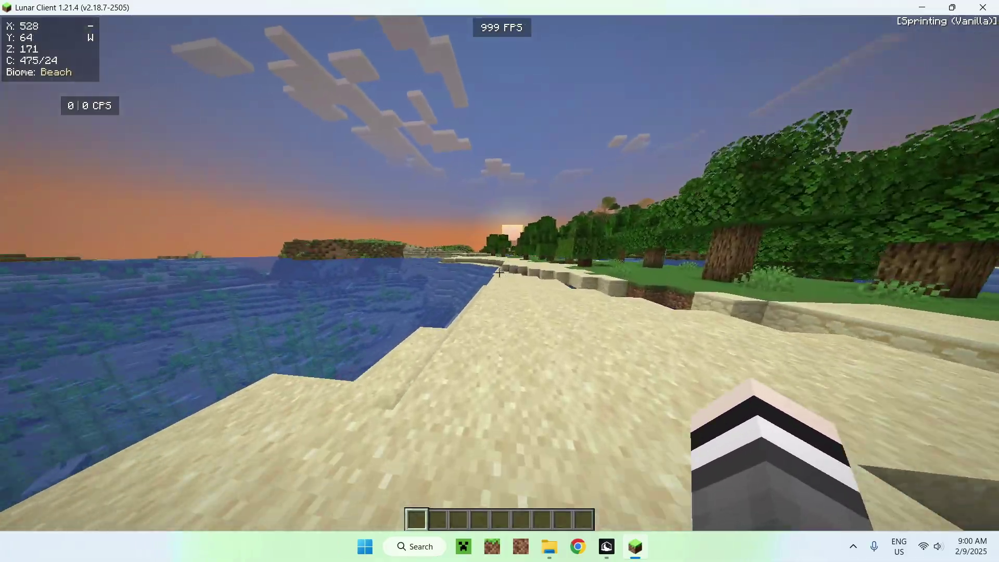
pyautogui.press('w')
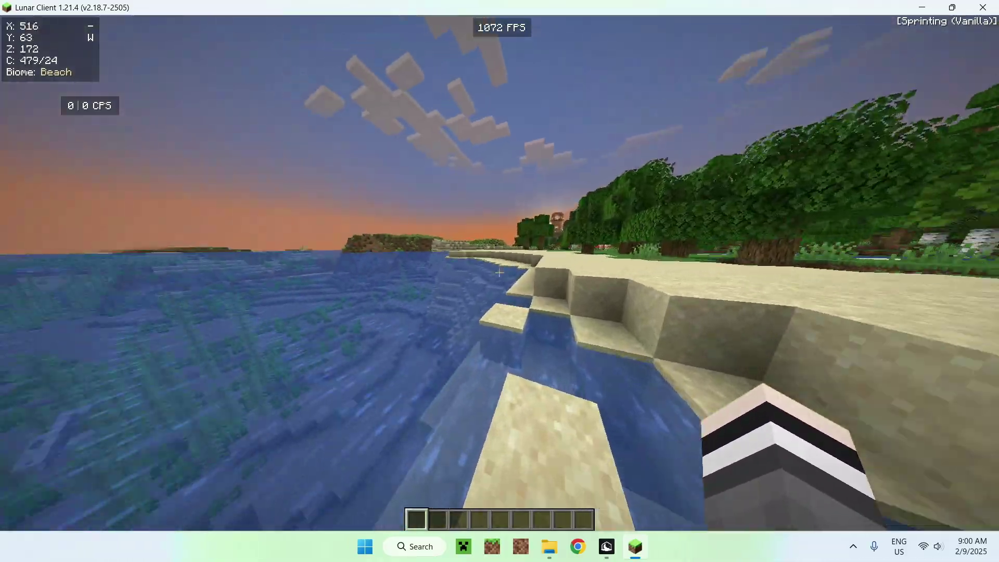
pyautogui.press('w')
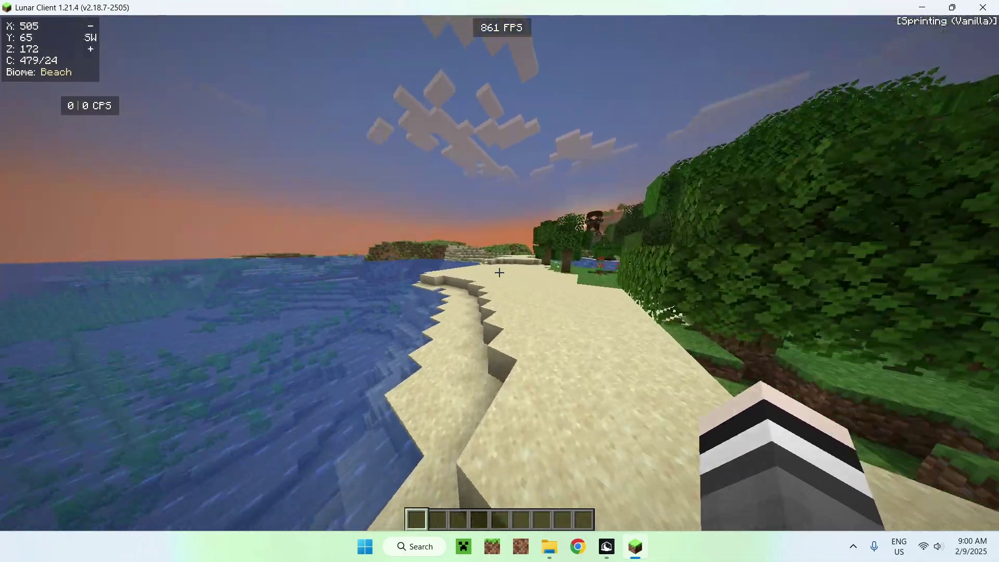
# Step: Change to the front-facing third-person view, and run and sneak with the character on the sand
pyautogui.press('F5')
pyautogui.press('F5')
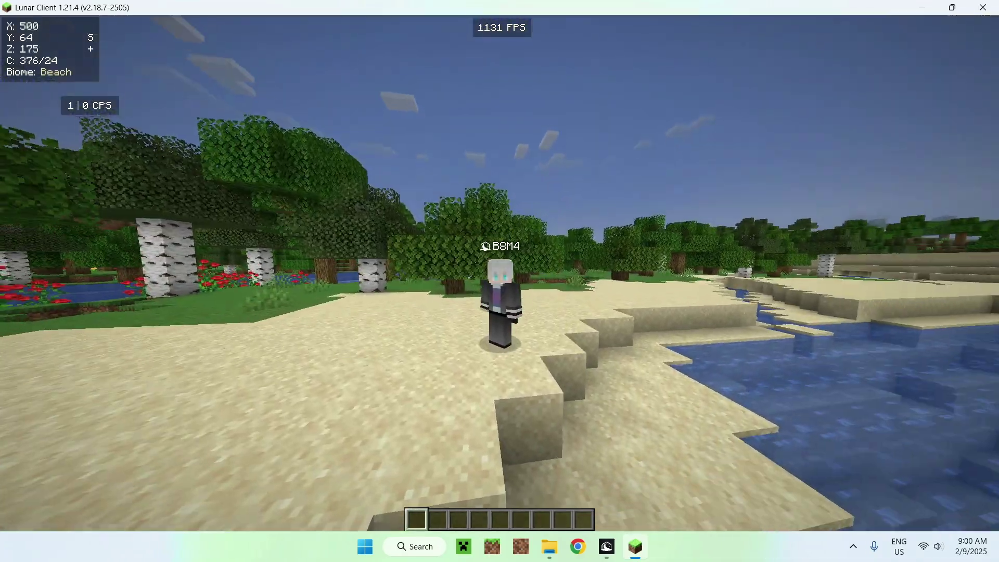
pyautogui.press('w')
pyautogui.press('w')
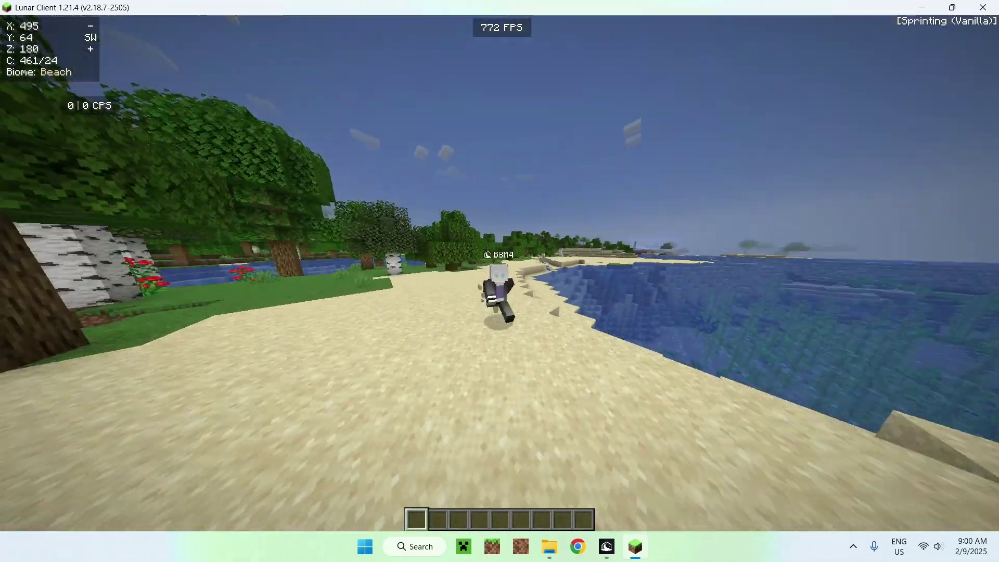
pyautogui.press('shift')
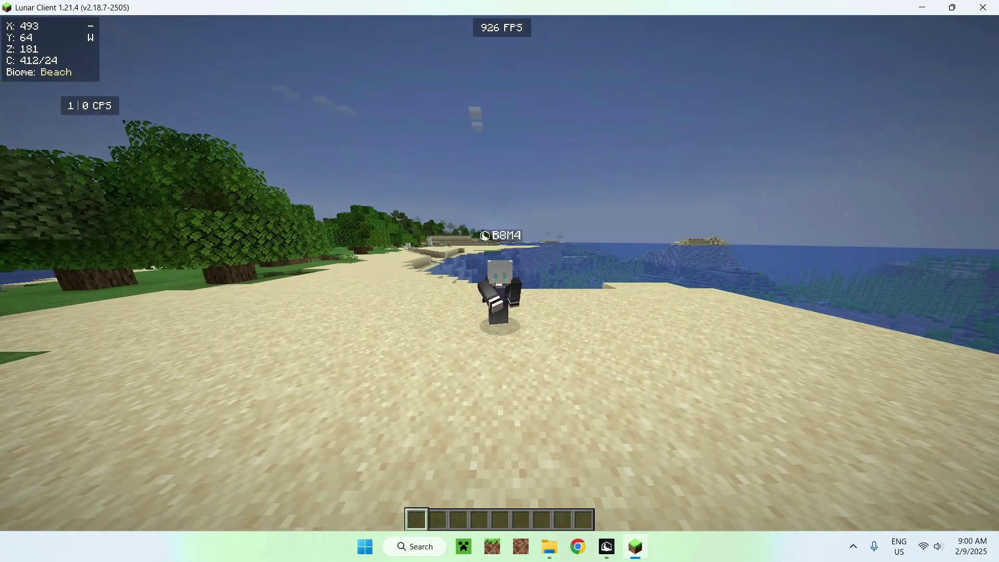